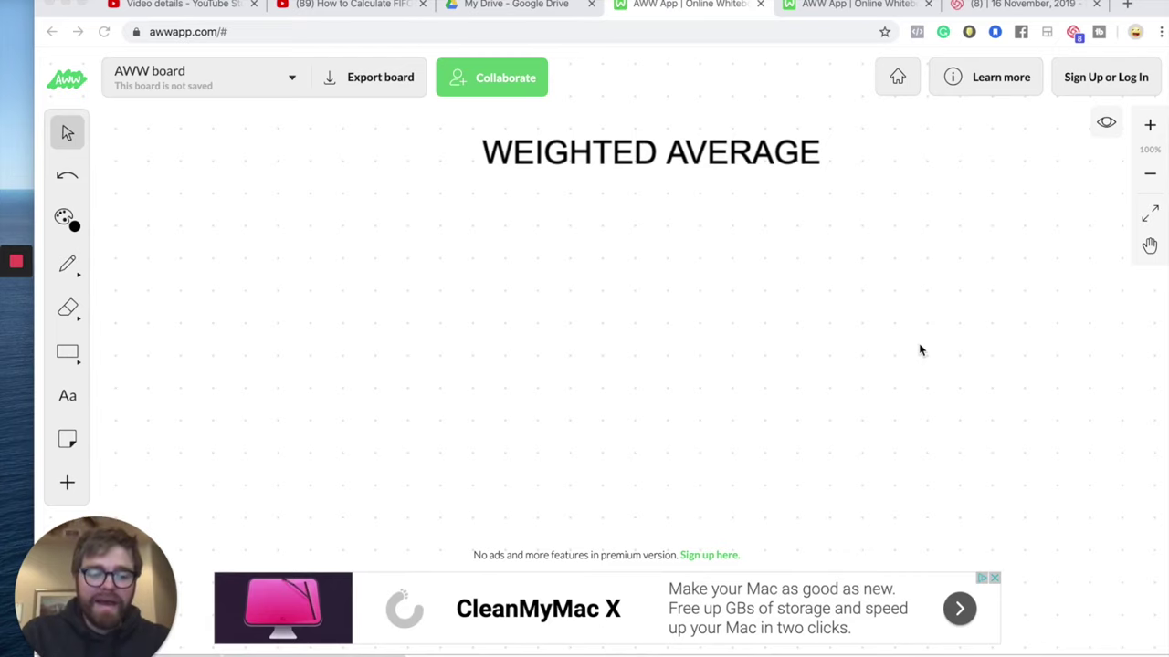
# Step: Close the ad and add the text "Total Inventory Cost / Total Units" below the WEIGHTED AVERAGE title
pyautogui.click(995, 579)
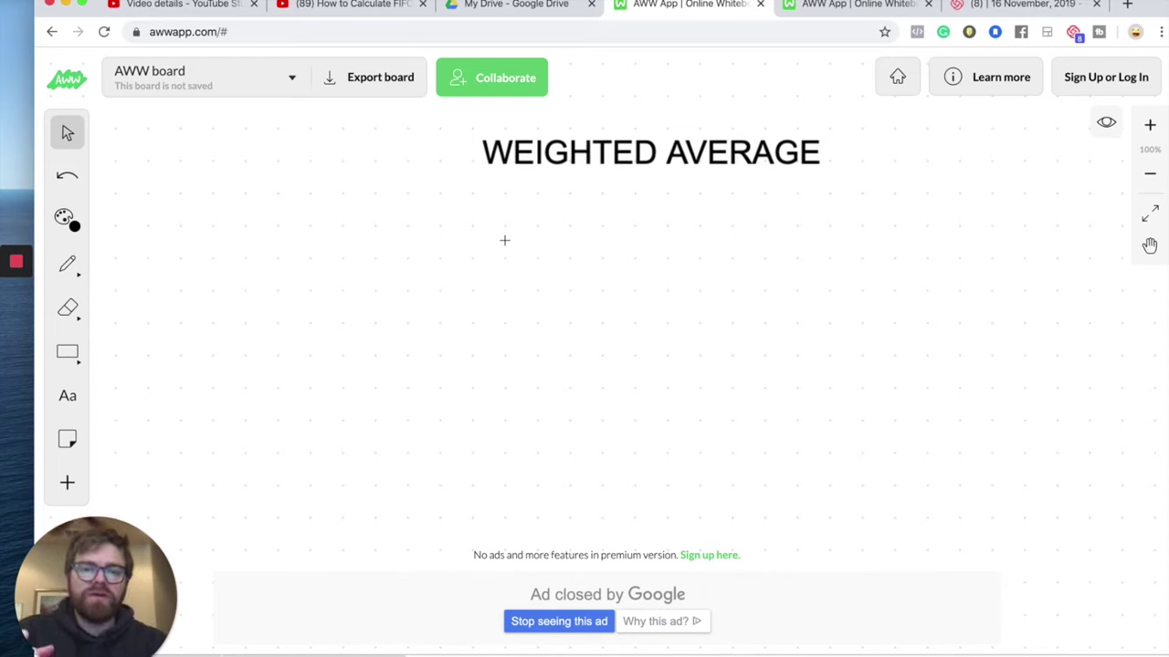
pyautogui.click(68, 395)
pyautogui.click(460, 242)
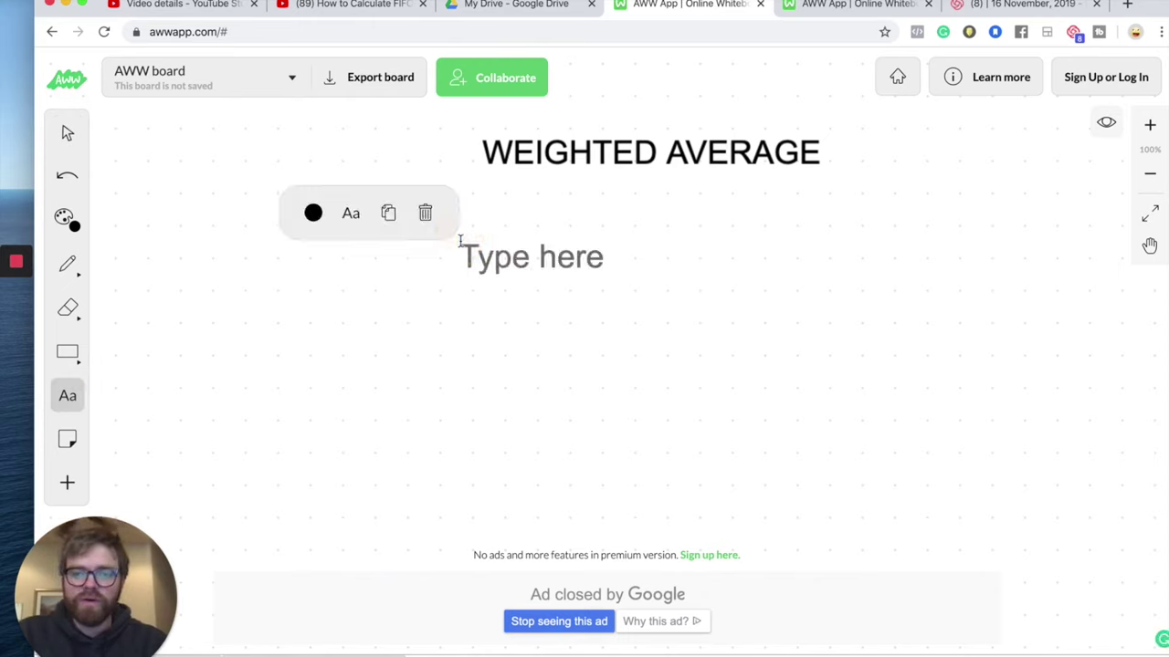
pyautogui.write('Tot')
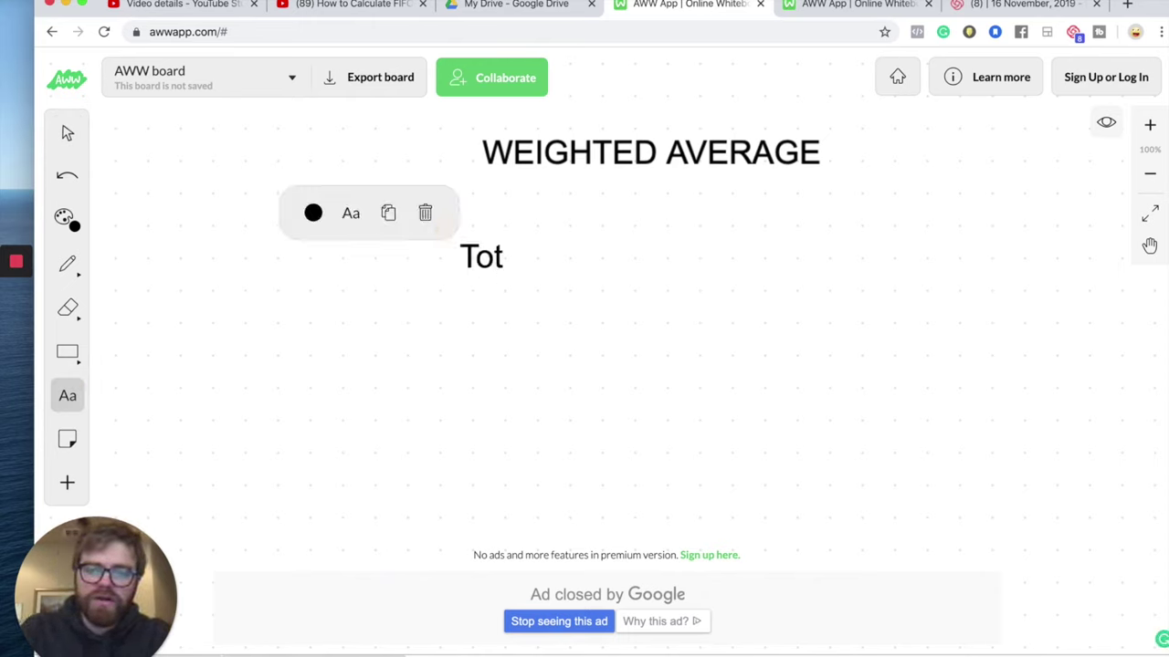
pyautogui.write('al INventor')
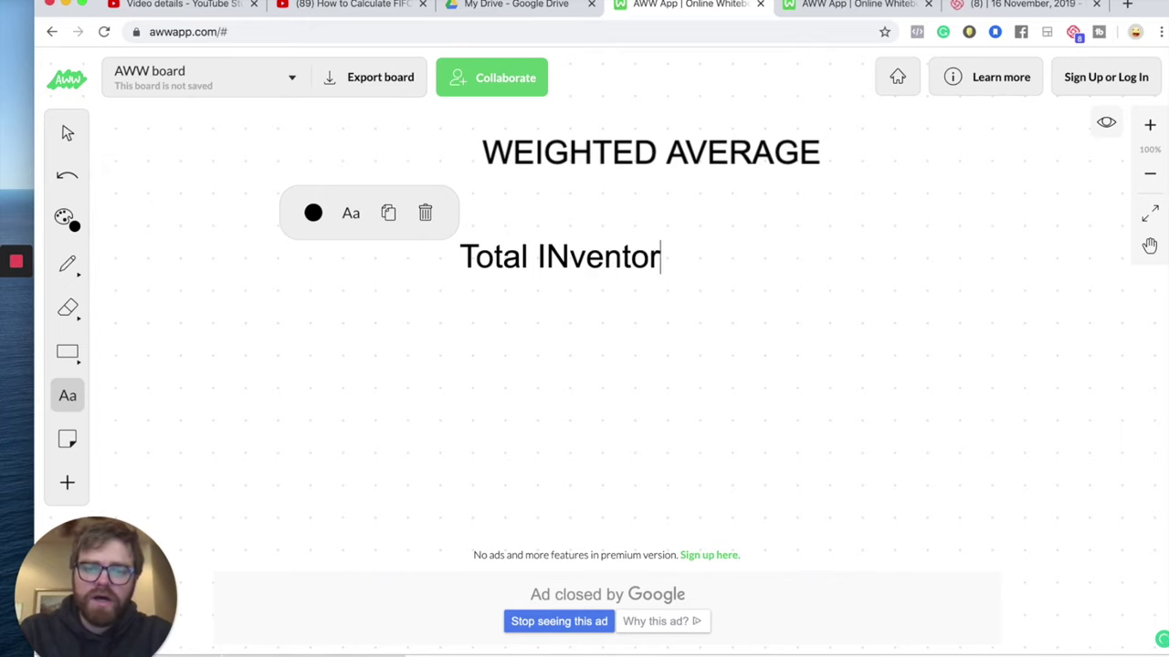
pyautogui.press('BackSpace')
pyautogui.press('BackSpace')
pyautogui.press('BackSpace')
pyautogui.press('BackSpace')
pyautogui.press('BackSpace')
pyautogui.press('BackSpace')
pyautogui.press('BackSpace')
pyautogui.write('nventory T')
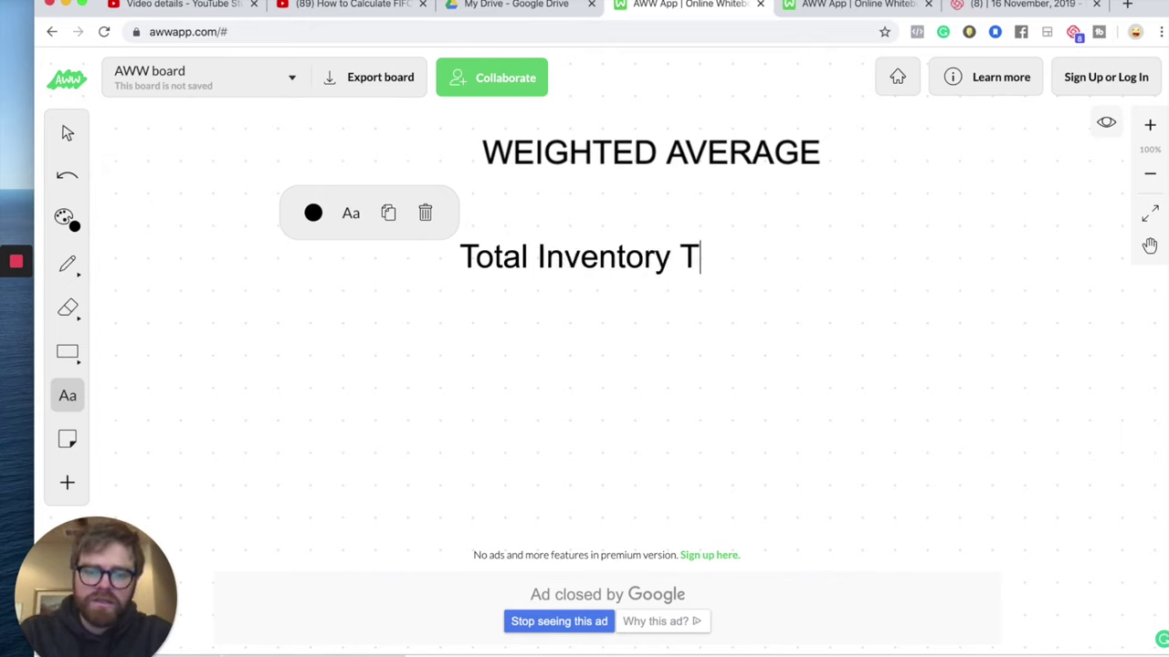
pyautogui.press('BackSpace')
pyautogui.write('Cost / T')
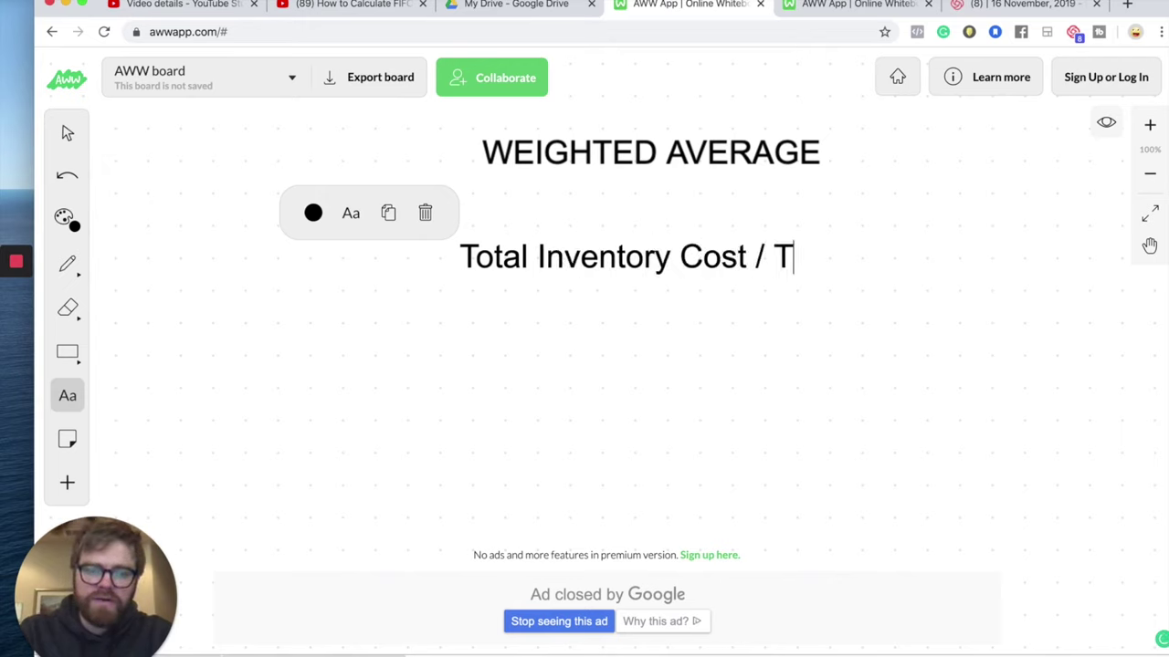
pyautogui.write('otal Units')
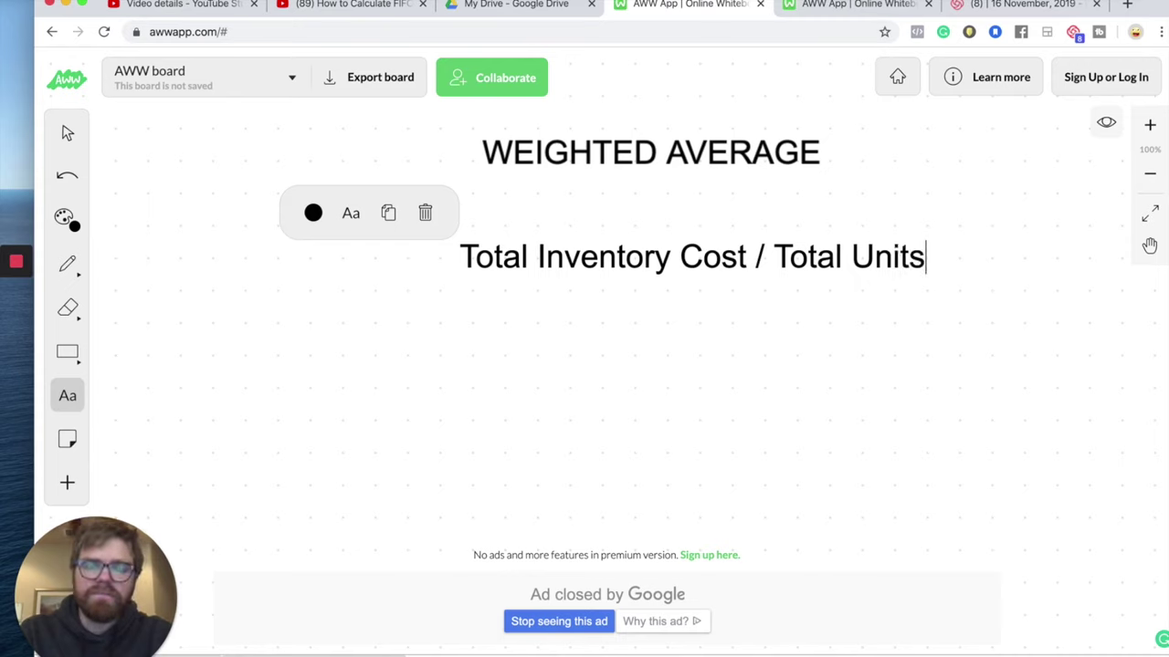
# Step: Add the line "= Average Cost Per Unit" to the formula text, separated by a blank line
pyautogui.press('Return')
pyautogui.press('Return')
pyautogui.write('= ')
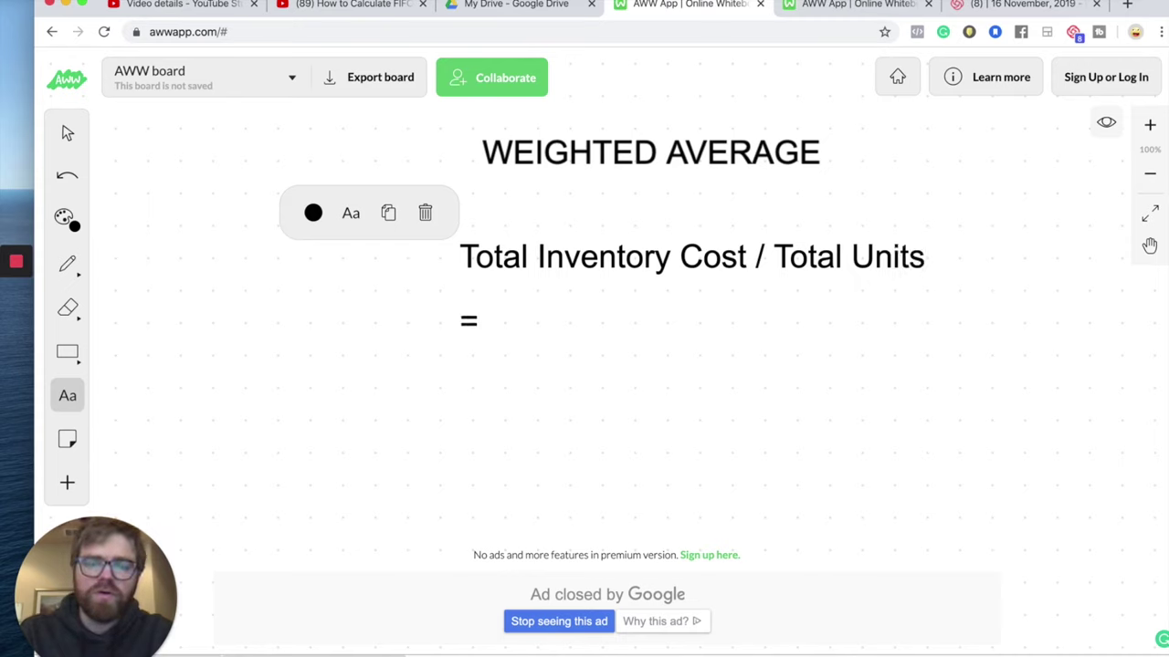
pyautogui.write('Average Cost Per U')
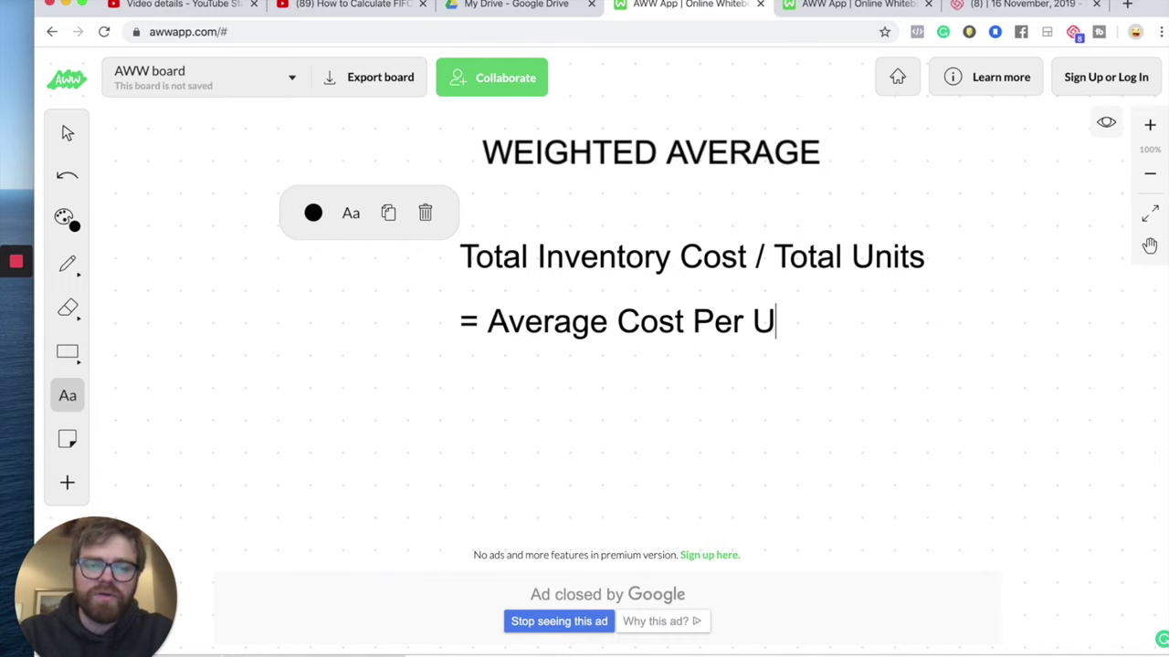
pyautogui.write('nit')
pyautogui.press('Return')
pyautogui.press('Return')
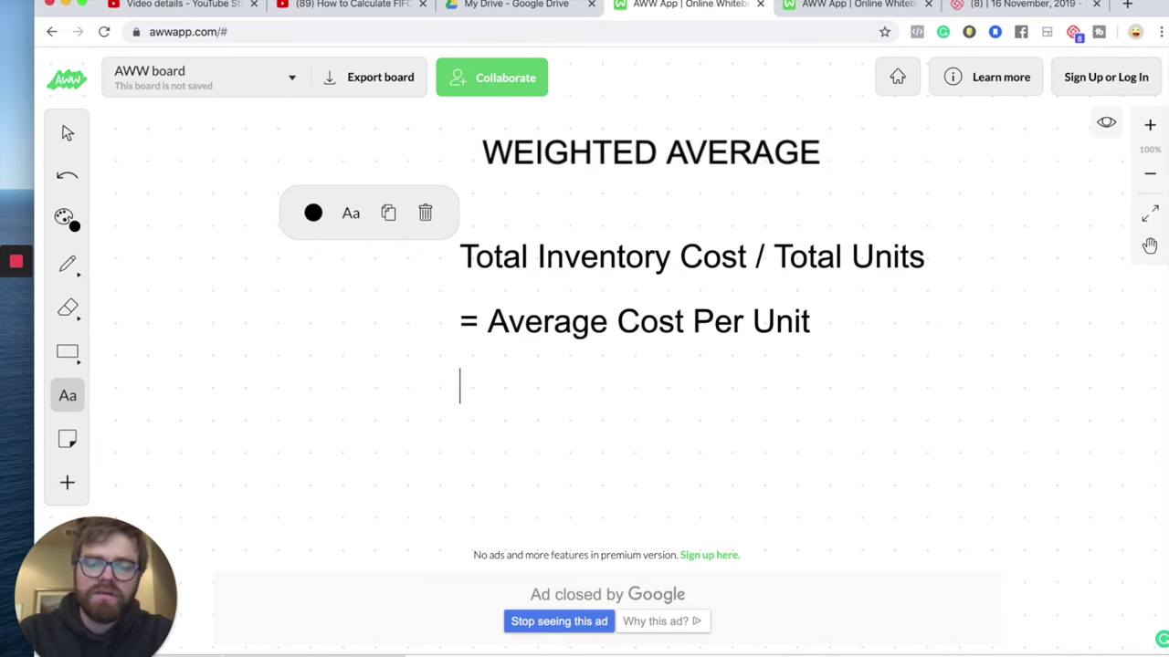
# Step: Complete the formula text with "Apply that Cost to Cost of Goods Sold" and, on a new line, "and Ending Inventory"
pyautogui.write('Apply that ')
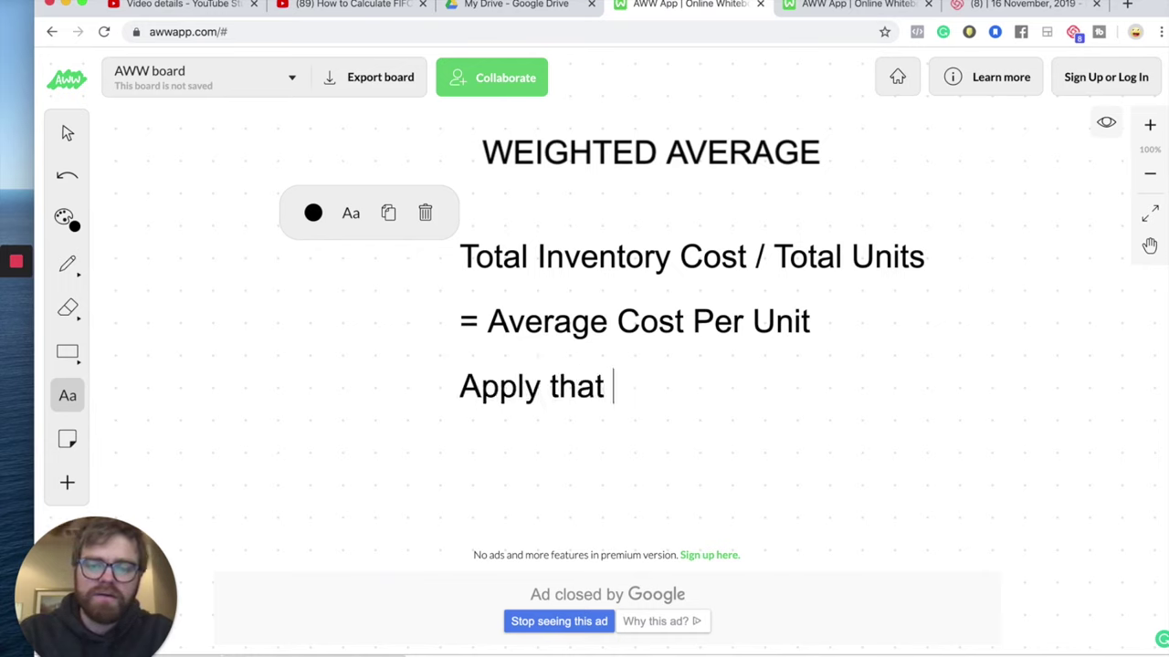
pyautogui.write('Cost to Cos ')
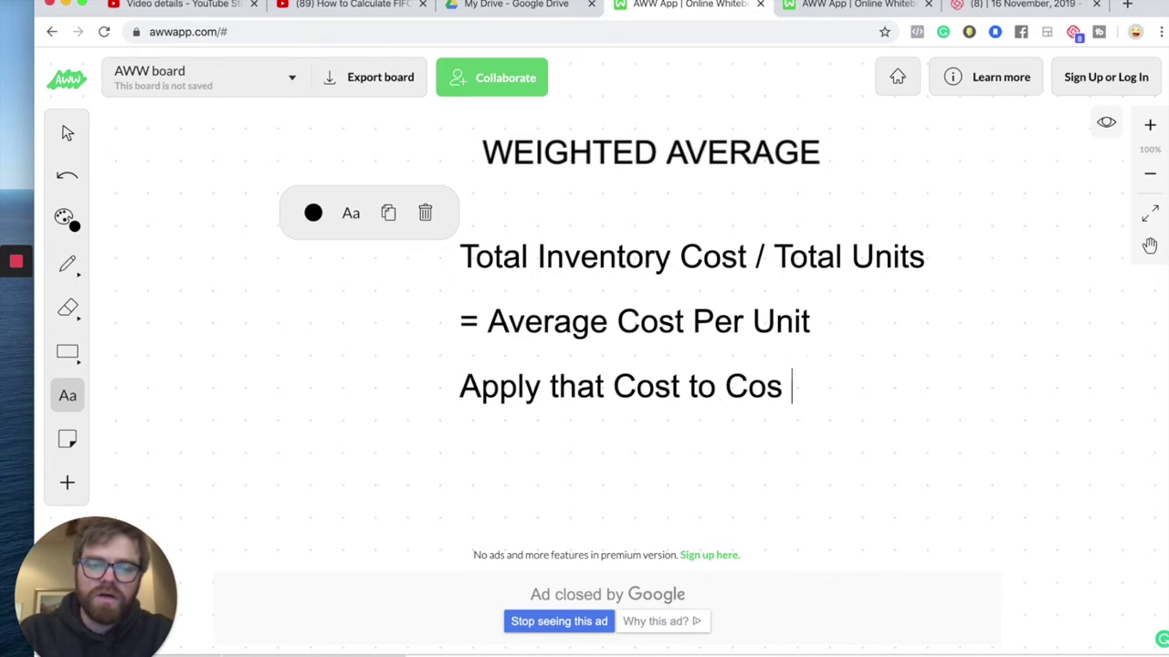
pyautogui.write('to')
pyautogui.press('BackSpace')
pyautogui.press('BackSpace')
pyautogui.press('BackSpace')
pyautogui.write('t of')
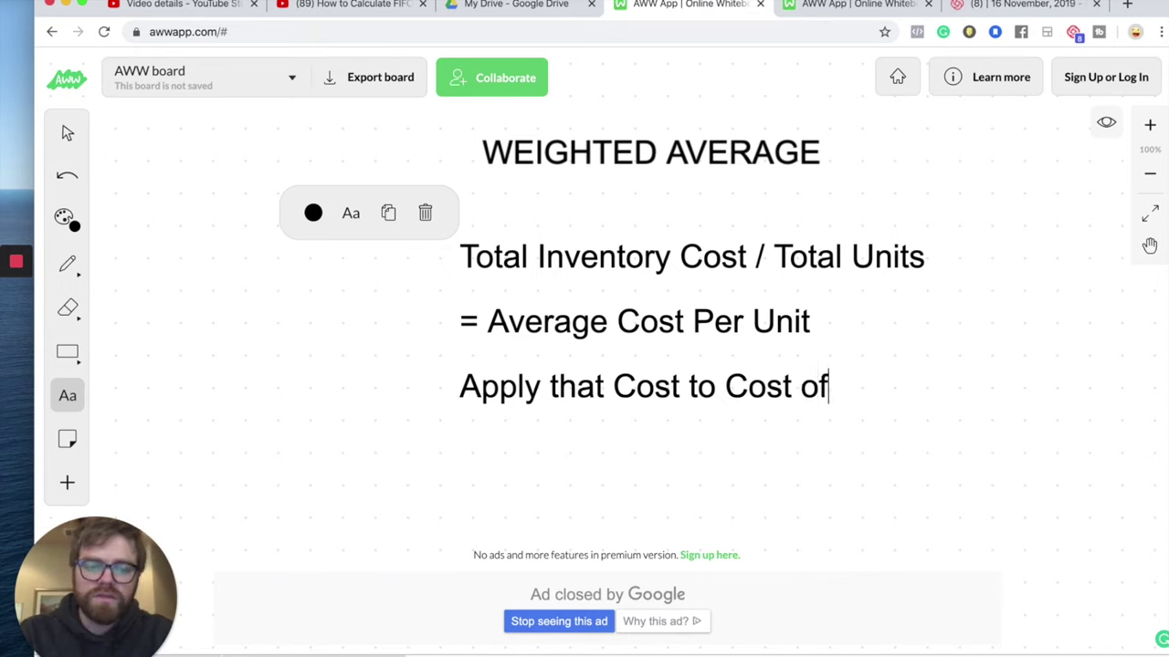
pyautogui.write(' Goods Sold')
pyautogui.press('Return')
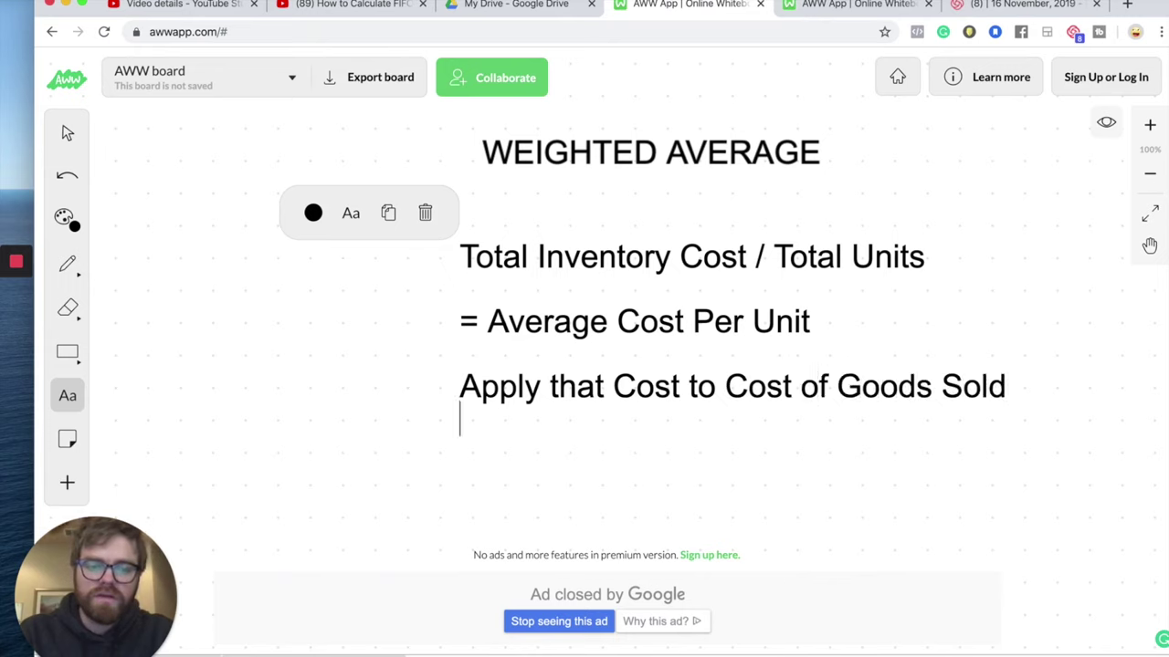
pyautogui.write('and Endinf')
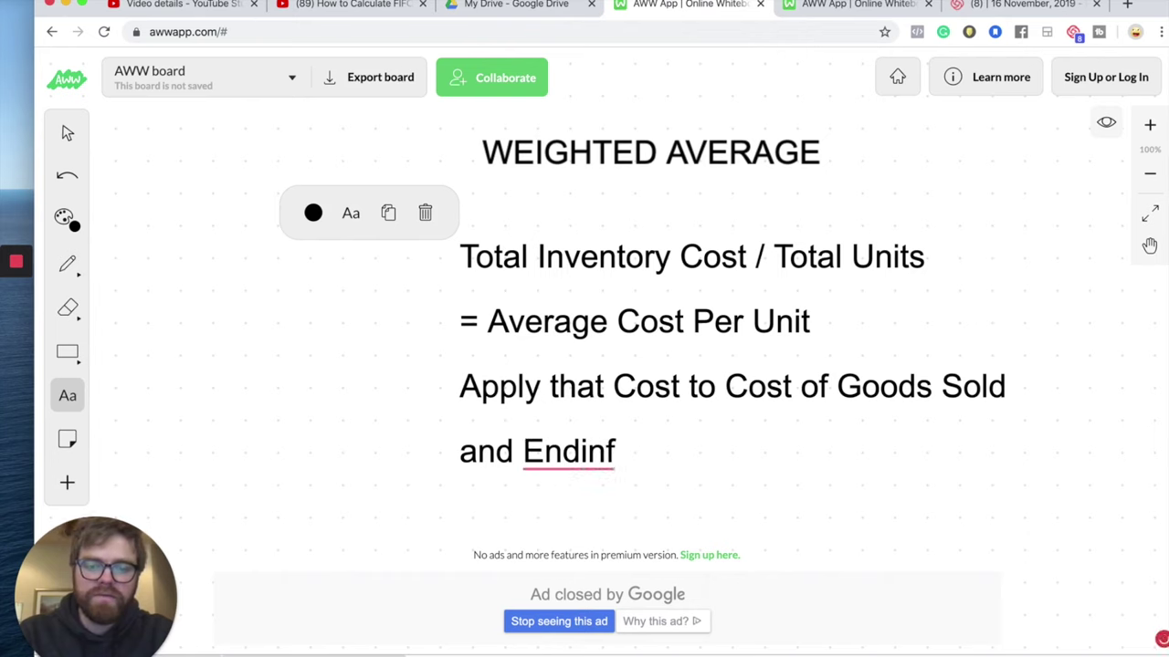
pyautogui.press('BackSpace')
pyautogui.write('g Inventory')
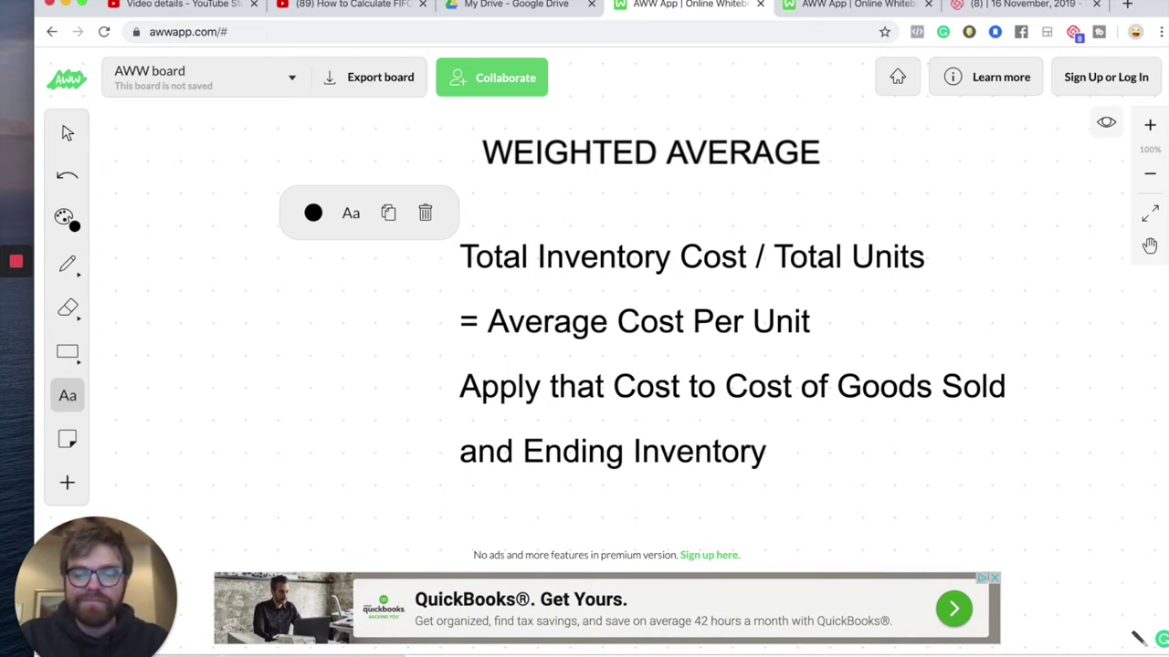
# Step: Switch to the other whiteboard, which holds the inventory purchase table
pyautogui.click(848, 15)
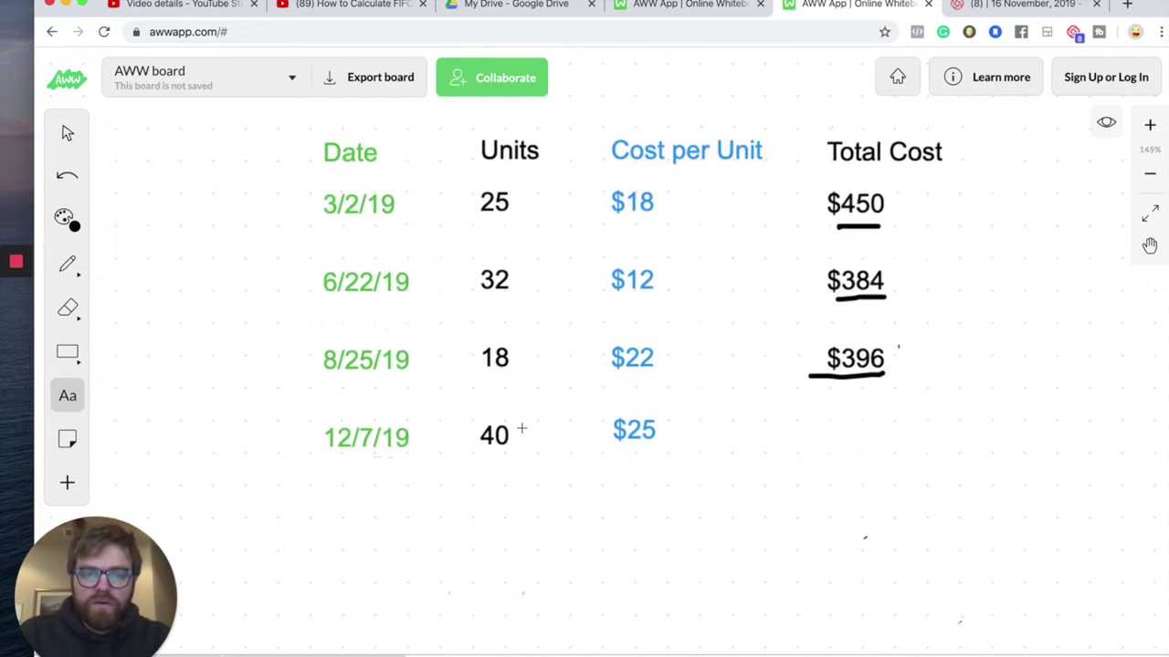
pyautogui.scroll(2, 521, 428)
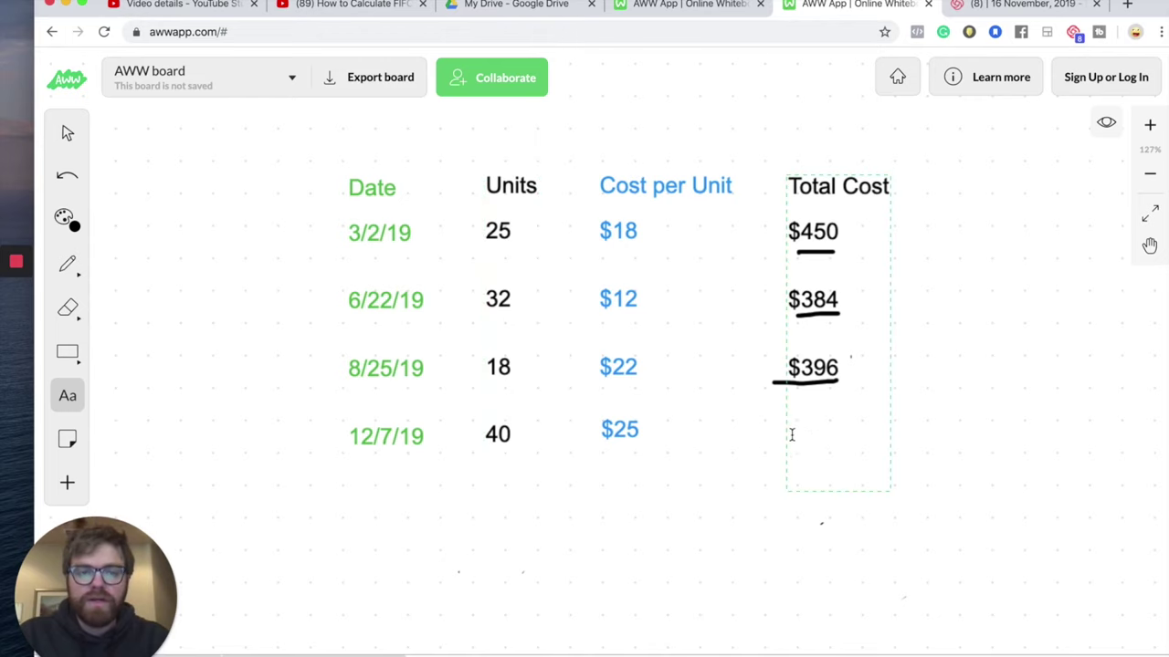
pyautogui.click(796, 440)
pyautogui.write('$1,000')
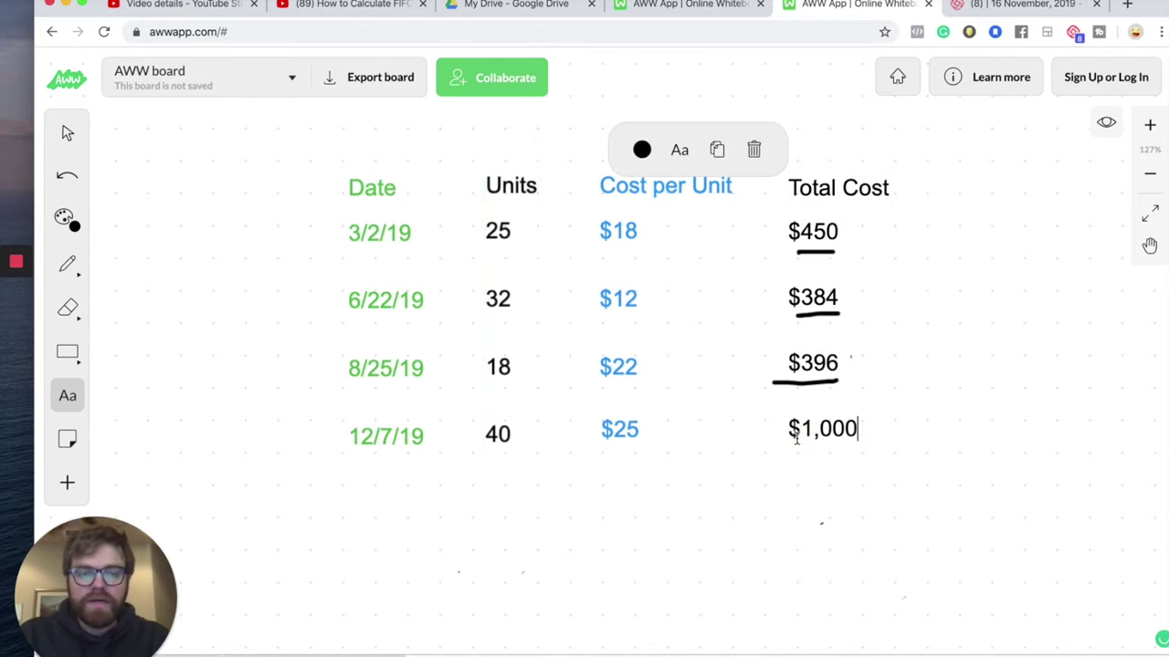
pyautogui.press('BackSpace')
pyautogui.press('BackSpace')
pyautogui.press('BackSpace')
pyautogui.press('BackSpace')
pyautogui.press('BackSpace')
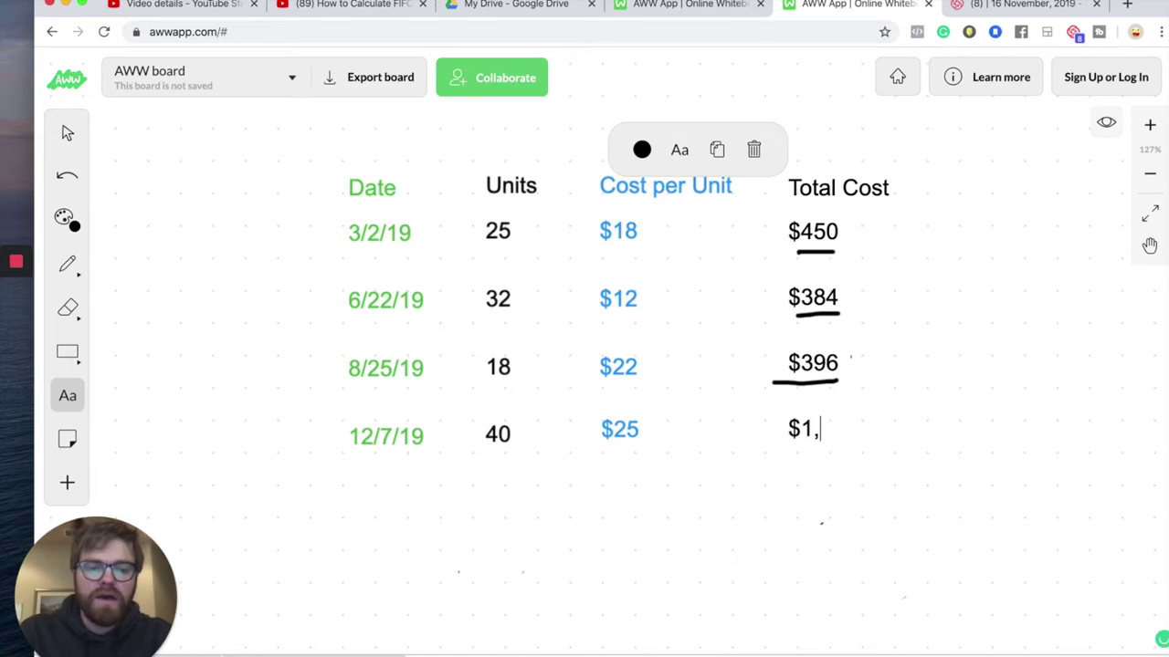
pyautogui.press('BackSpace')
pyautogui.write('$1,000')
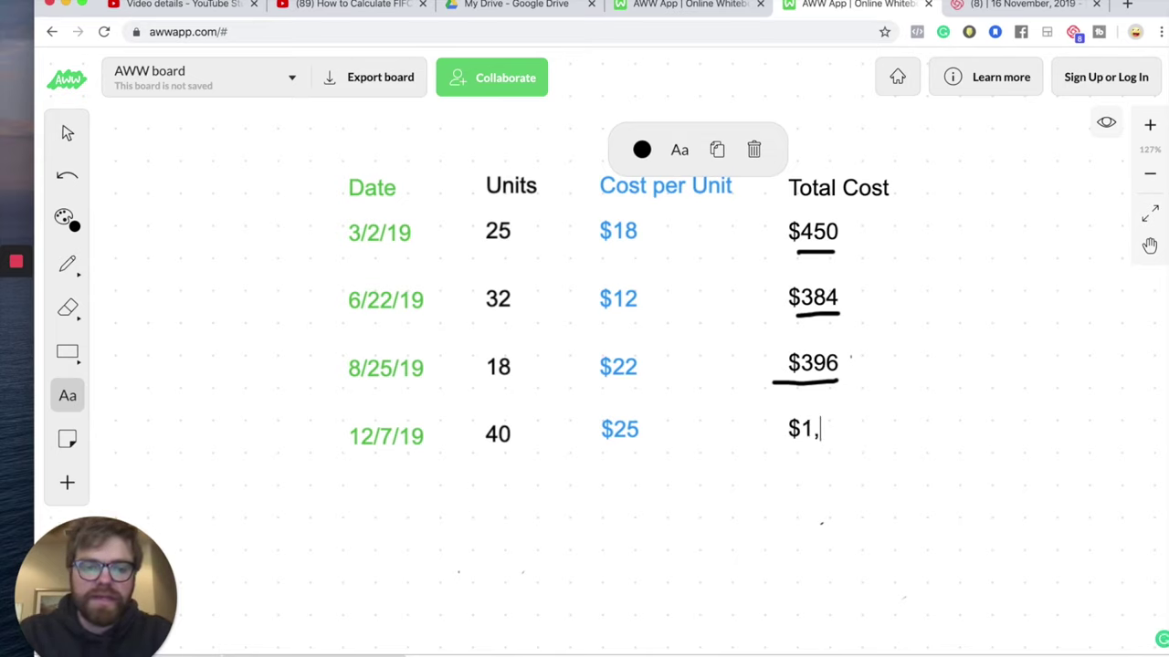
pyautogui.press('Return')
pyautogui.press('Return')
pyautogui.press('Escape')
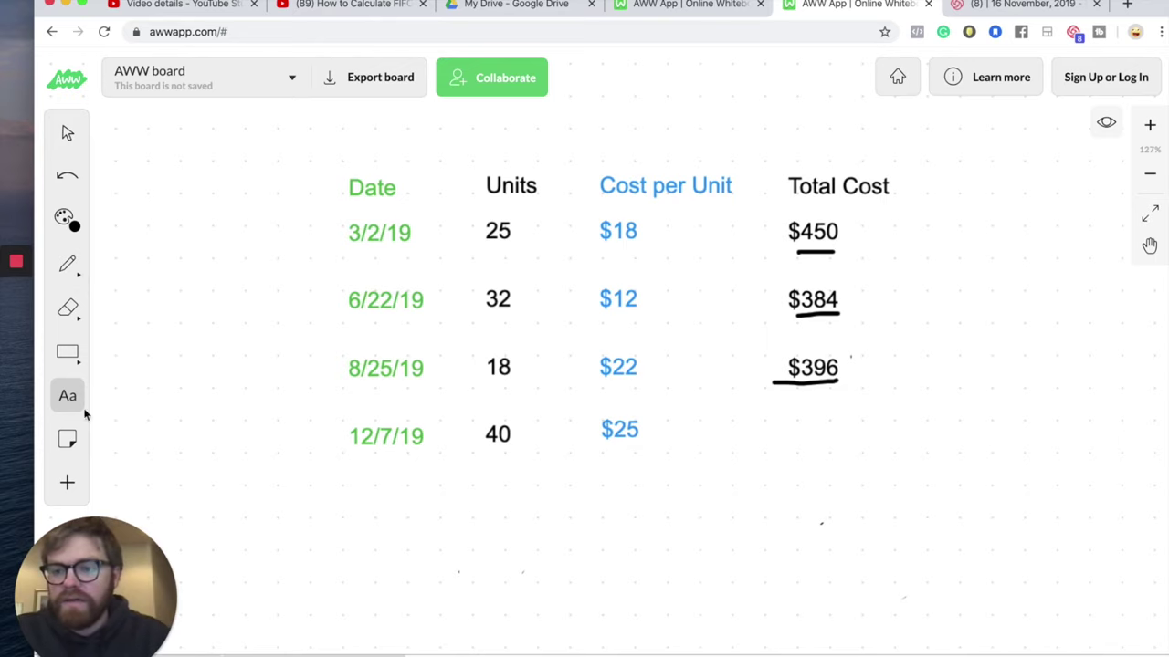
# Step: Add a separate text "$1,000" and move it into the Total Cost column of the 12/7/19 row
pyautogui.click(755, 543)
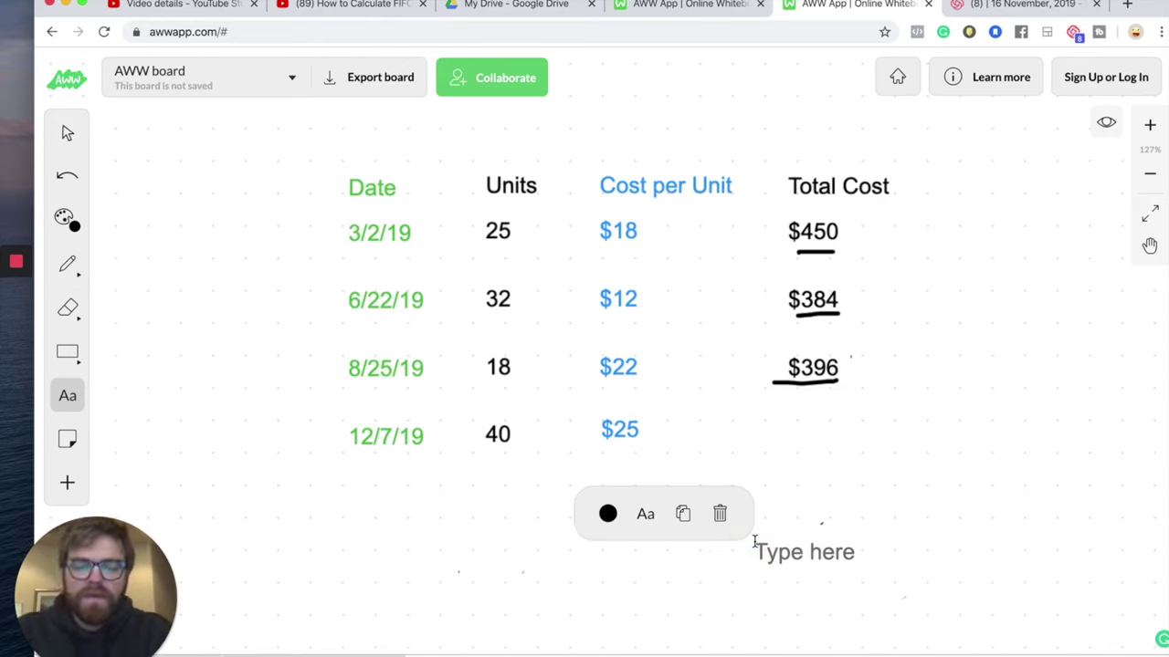
pyautogui.write('$1,000')
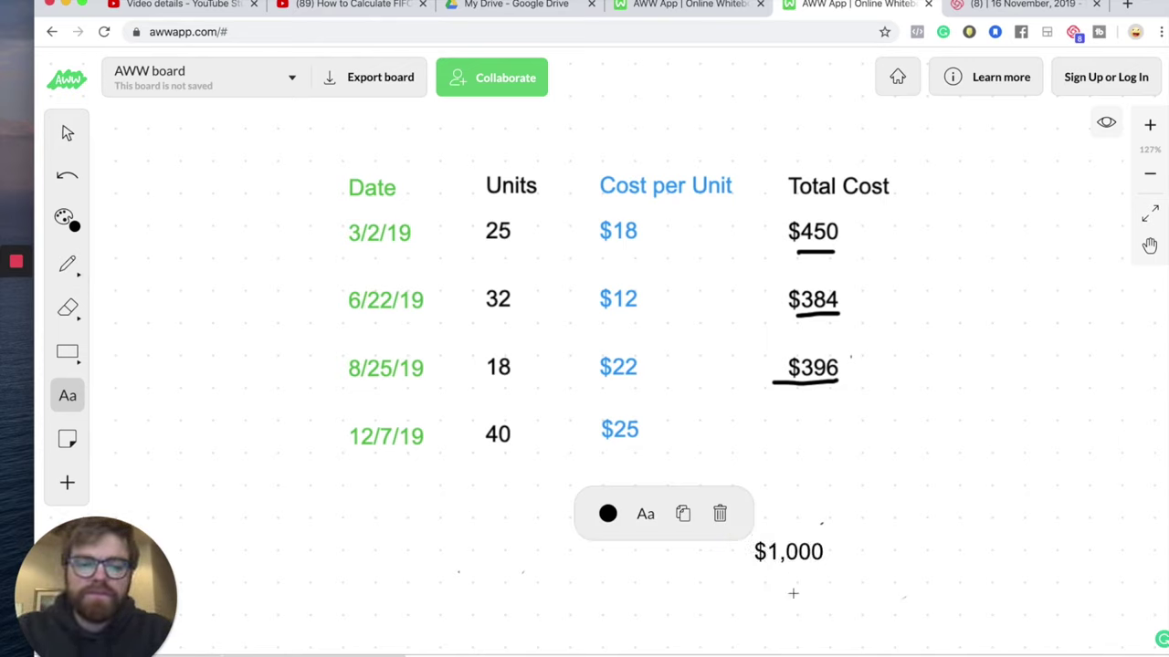
pyautogui.click(68, 133)
pyautogui.moveTo(791, 548)
pyautogui.mouseDown()
pyautogui.moveTo(804, 436)
pyautogui.moveTo(788, 443)
pyautogui.moveTo(791, 458)
pyautogui.mouseUp()
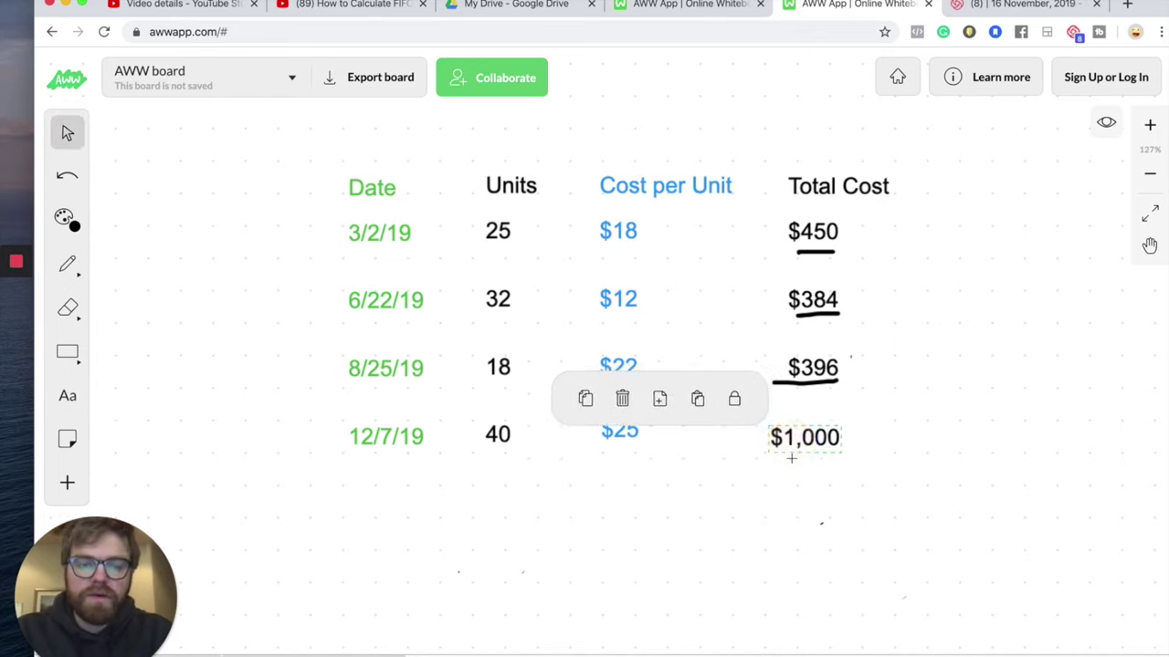
pyautogui.click(791, 520)
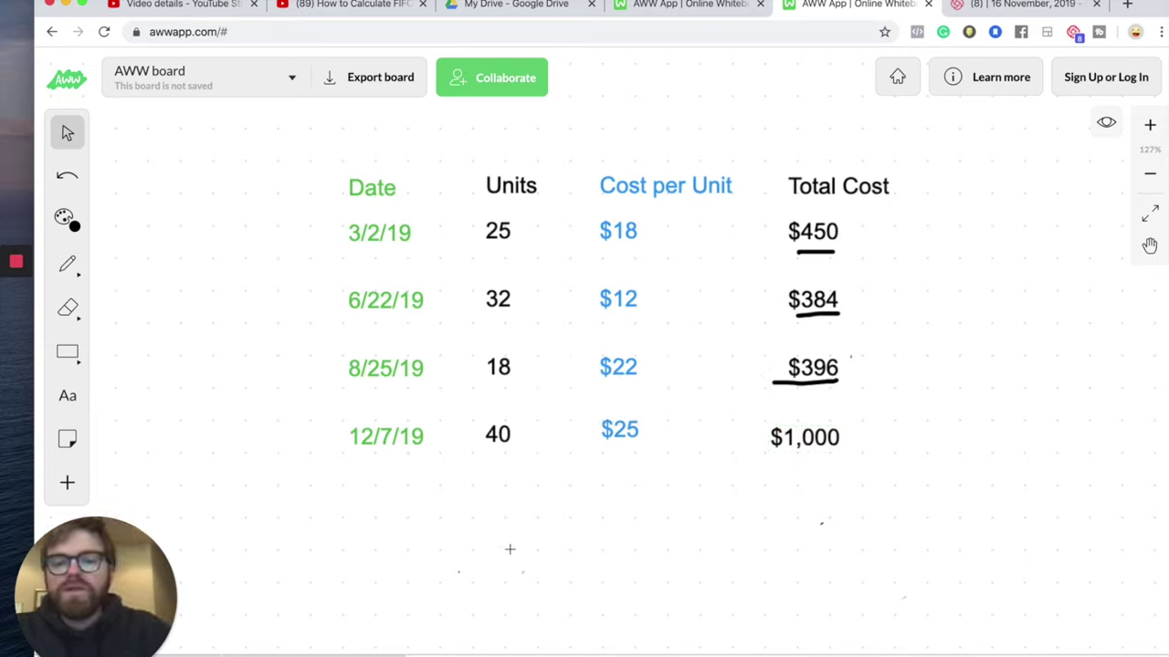
# Step: Handwrite "Sell 80" with the size 2 pen in the empty space below the table
pyautogui.click(70, 265)
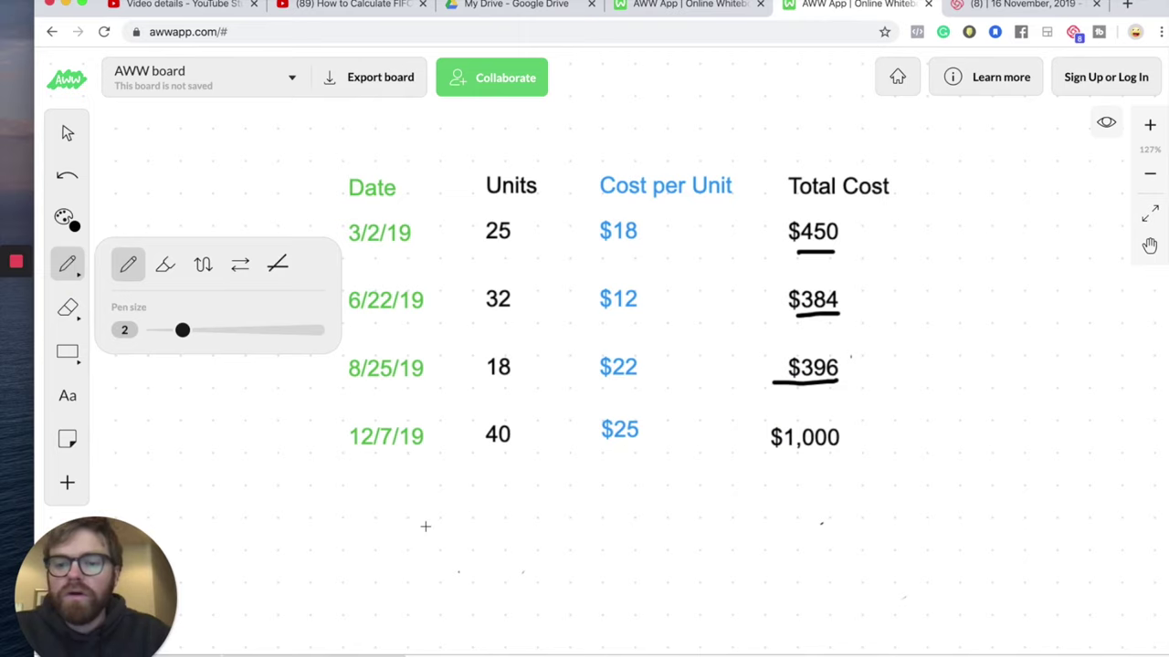
pyautogui.moveTo(425, 503)
pyautogui.mouseDown()
pyautogui.moveTo(405, 502)
pyautogui.moveTo(407, 529)
pyautogui.moveTo(390, 549)
pyautogui.moveTo(457, 526)
pyautogui.moveTo(448, 514)
pyautogui.moveTo(468, 546)
pyautogui.mouseUp()
pyautogui.moveTo(480, 505); pyautogui.dragTo(481, 550)
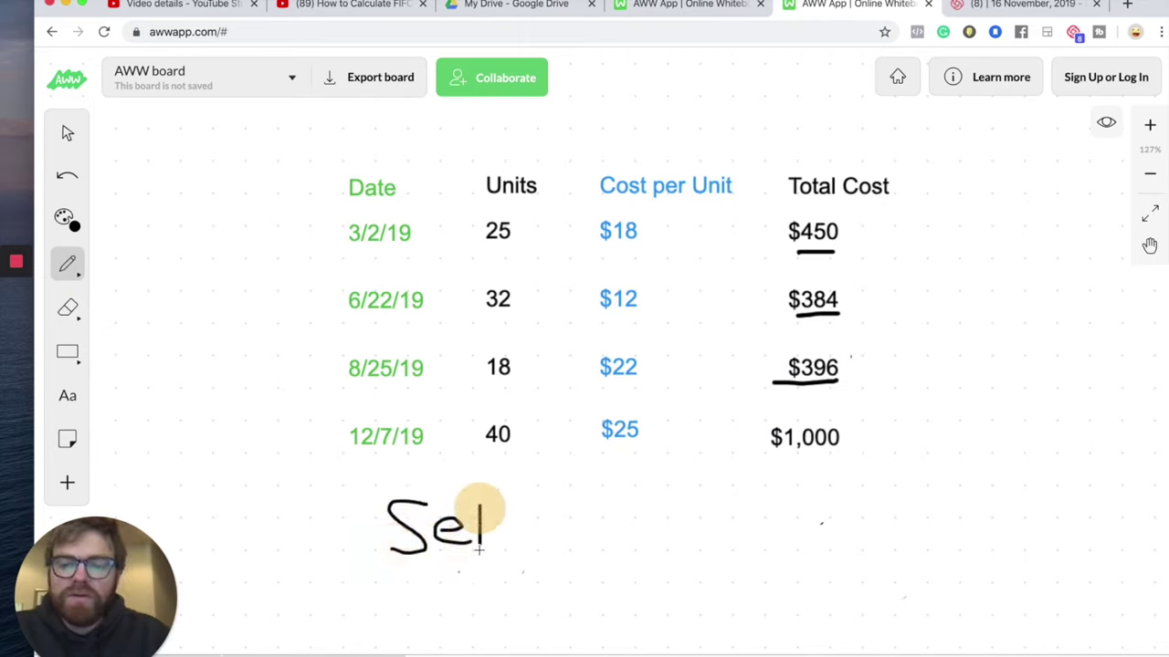
pyautogui.moveTo(498, 508); pyautogui.dragTo(499, 551)
pyautogui.moveTo(573, 500)
pyautogui.mouseDown()
pyautogui.moveTo(553, 535)
pyautogui.moveTo(575, 500)
pyautogui.moveTo(590, 535)
pyautogui.moveTo(596, 500)
pyautogui.mouseUp()
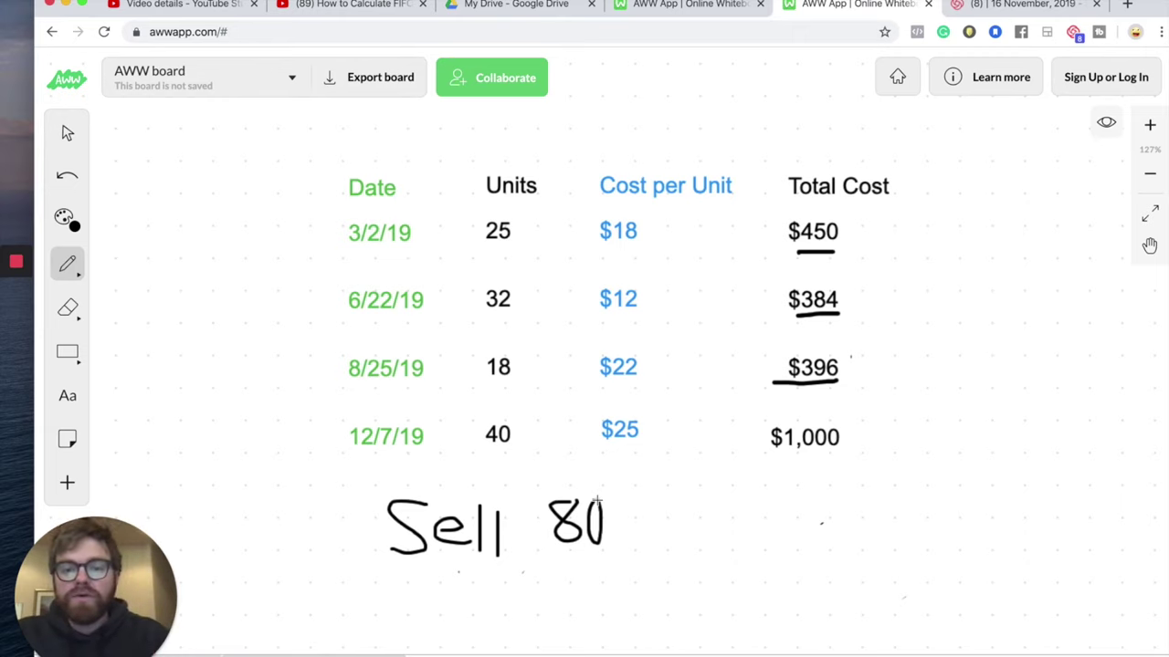
# Step: Draw sum lines under the Total Cost and Units columns and handwrite the totals 2,230 and 115 beneath them
pyautogui.click(757, 467)
pyautogui.moveTo(781, 467); pyautogui.dragTo(854, 466)
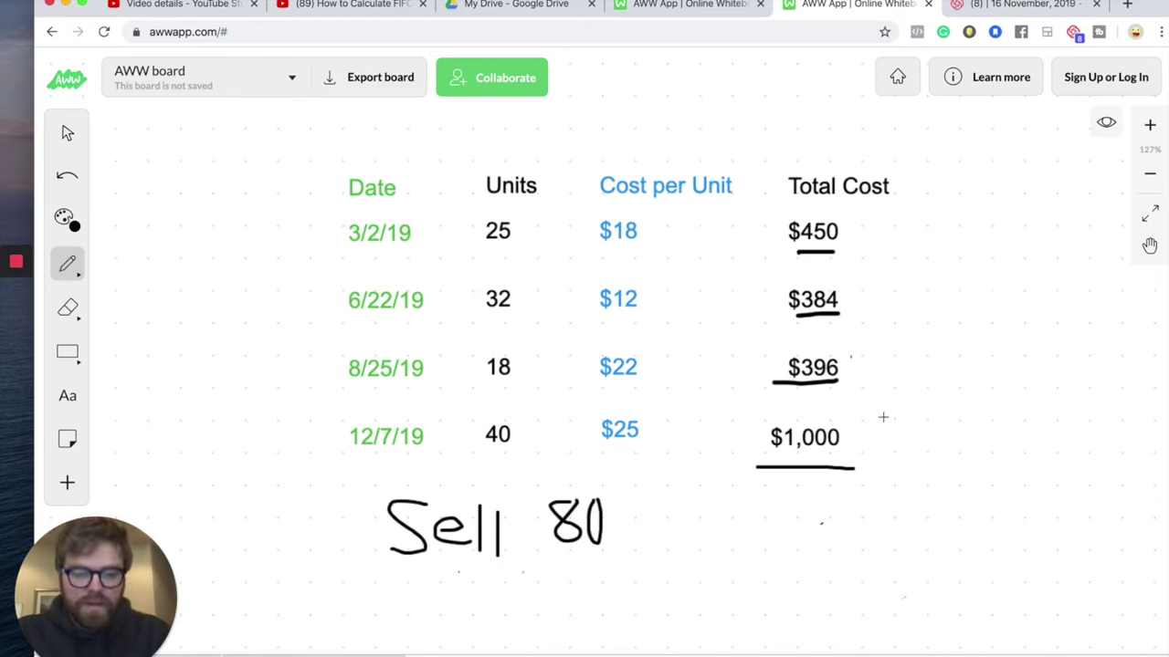
pyautogui.moveTo(762, 502)
pyautogui.mouseDown()
pyautogui.moveTo(796, 514)
pyautogui.moveTo(804, 543)
pyautogui.moveTo(818, 544)
pyautogui.moveTo(834, 515)
pyautogui.moveTo(825, 558)
pyautogui.moveTo(873, 511)
pyautogui.moveTo(879, 540)
pyautogui.moveTo(862, 548)
pyautogui.moveTo(913, 536)
pyautogui.moveTo(929, 517)
pyautogui.moveTo(893, 517)
pyautogui.mouseUp()
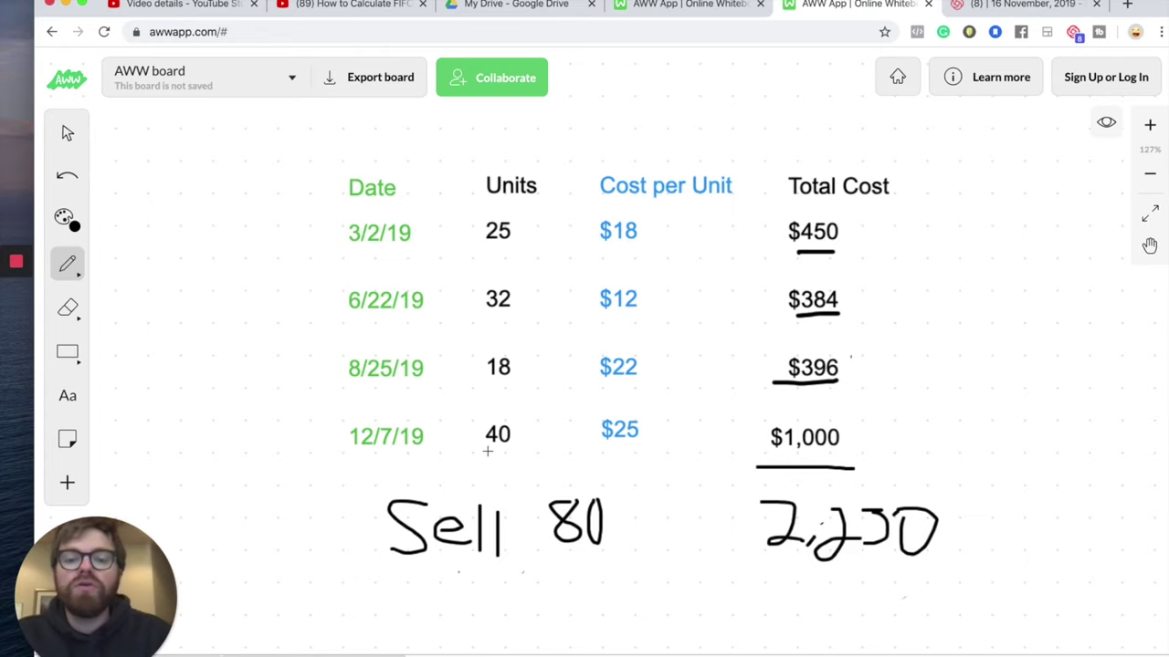
pyautogui.moveTo(478, 445); pyautogui.dragTo(521, 445)
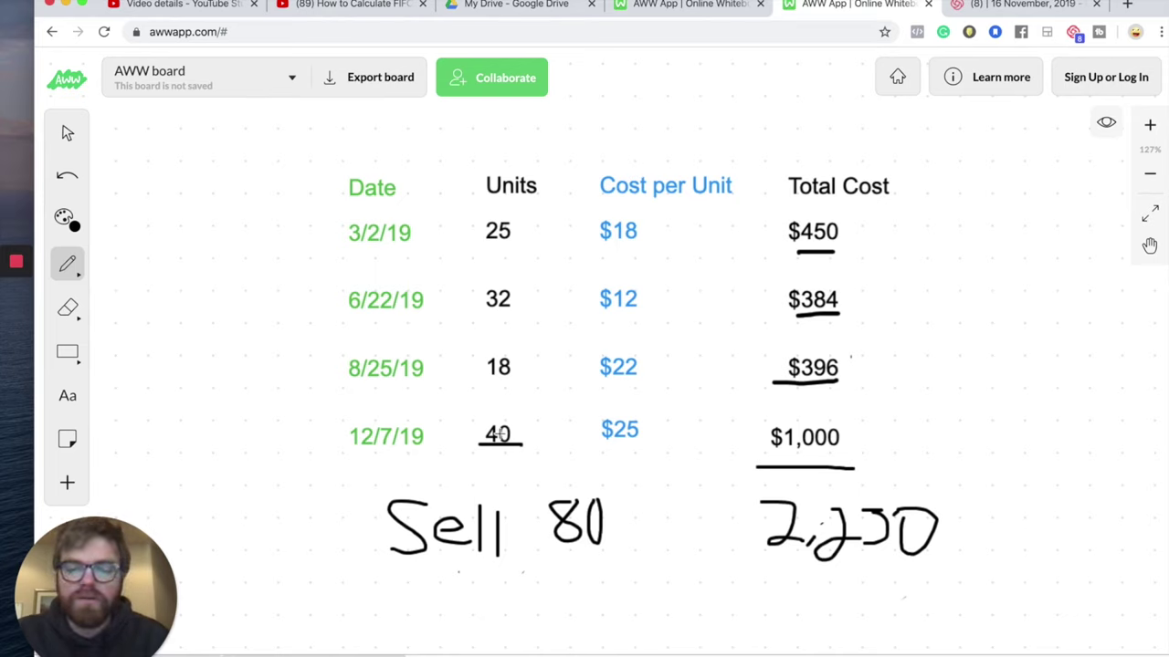
pyautogui.moveTo(476, 485)
pyautogui.mouseDown()
pyautogui.moveTo(478, 463)
pyautogui.moveTo(491, 480)
pyautogui.moveTo(525, 465)
pyautogui.mouseUp()
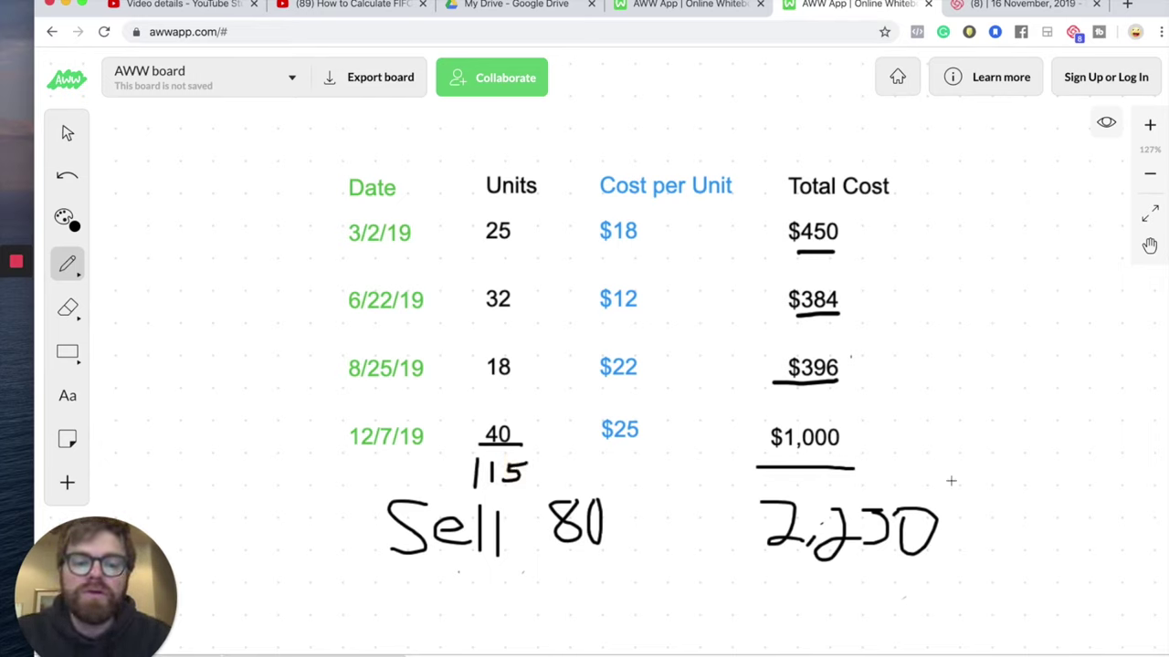
# Step: Draw a vertical divider beside the Total Cost column and handwrite the fraction 2230 over 115 on its far side
pyautogui.moveTo(957, 250); pyautogui.dragTo(957, 570)
pyautogui.moveTo(1004, 258)
pyautogui.mouseDown()
pyautogui.moveTo(997, 302)
pyautogui.moveTo(1030, 290)
pyautogui.moveTo(1061, 301)
pyautogui.mouseUp()
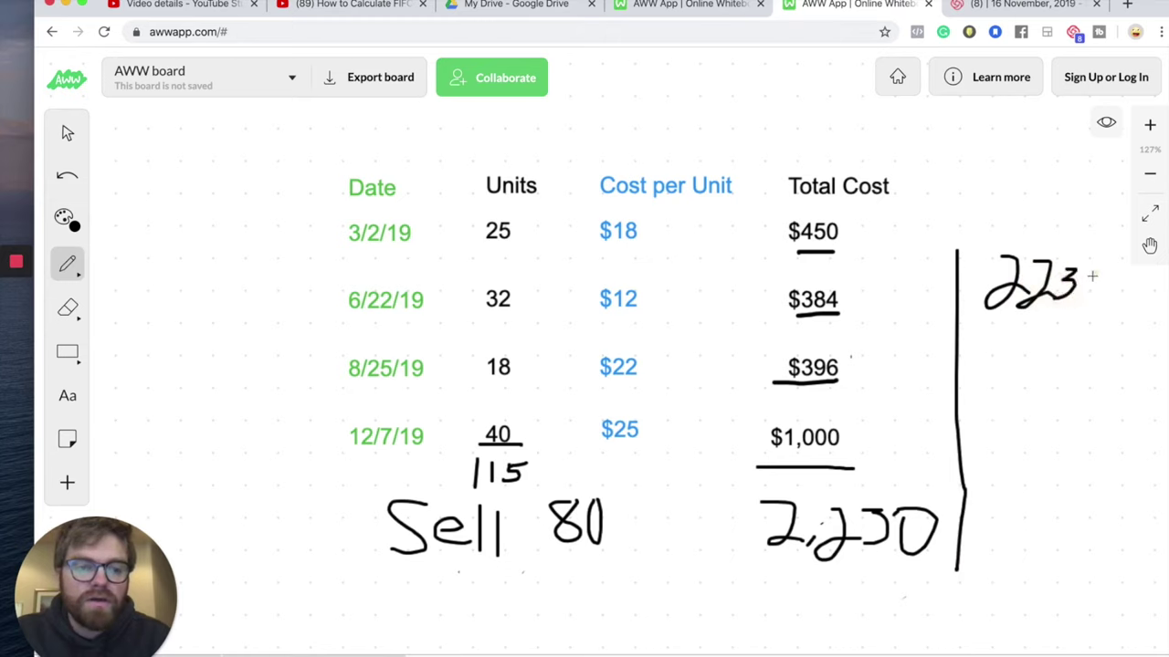
pyautogui.moveTo(1101, 267)
pyautogui.mouseDown()
pyautogui.moveTo(1091, 287)
pyautogui.moveTo(1101, 269)
pyautogui.mouseUp()
pyautogui.moveTo(988, 336); pyautogui.dragTo(1109, 323)
pyautogui.moveTo(1014, 361)
pyautogui.mouseDown()
pyautogui.moveTo(1014, 405)
pyautogui.moveTo(1030, 367)
pyautogui.moveTo(1032, 409)
pyautogui.mouseUp()
pyautogui.moveTo(1057, 367)
pyautogui.mouseDown()
pyautogui.moveTo(1038, 400)
pyautogui.moveTo(1059, 368)
pyautogui.moveTo(1087, 360)
pyautogui.mouseUp()
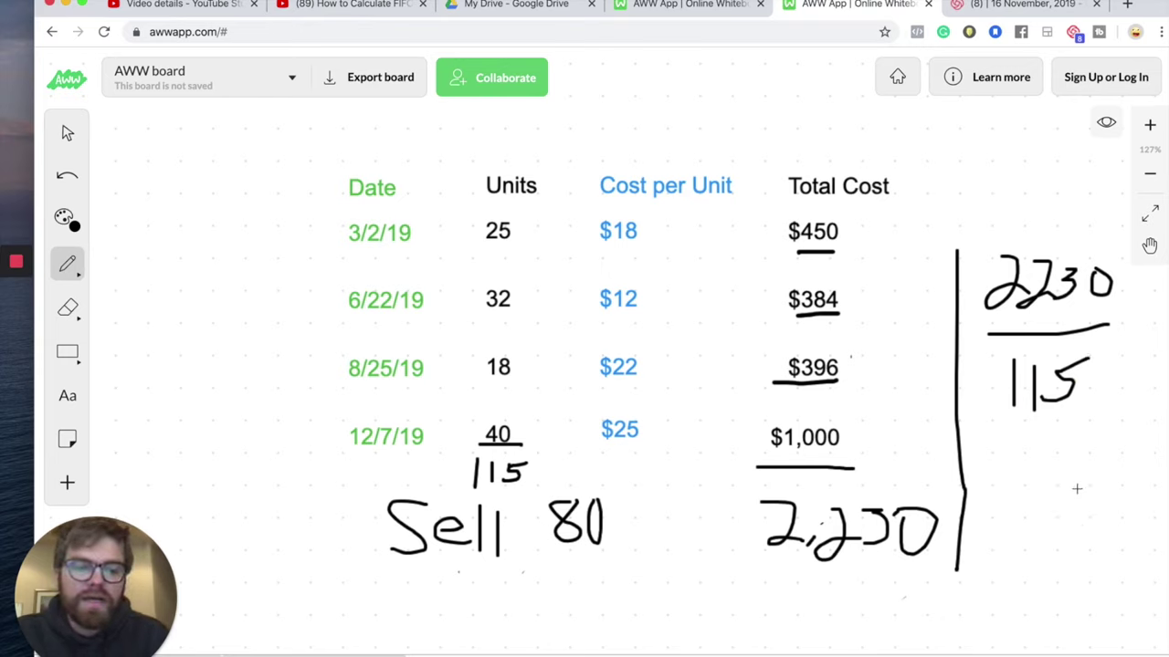
# Step: Handwrite the result "= 19.39" below the fraction 2230 over 115
pyautogui.moveTo(983, 463)
pyautogui.mouseDown()
pyautogui.moveTo(1009, 463)
pyautogui.moveTo(1039, 503)
pyautogui.mouseUp()
pyautogui.moveTo(1062, 459); pyautogui.dragTo(1056, 525)
pyautogui.click(1070, 517)
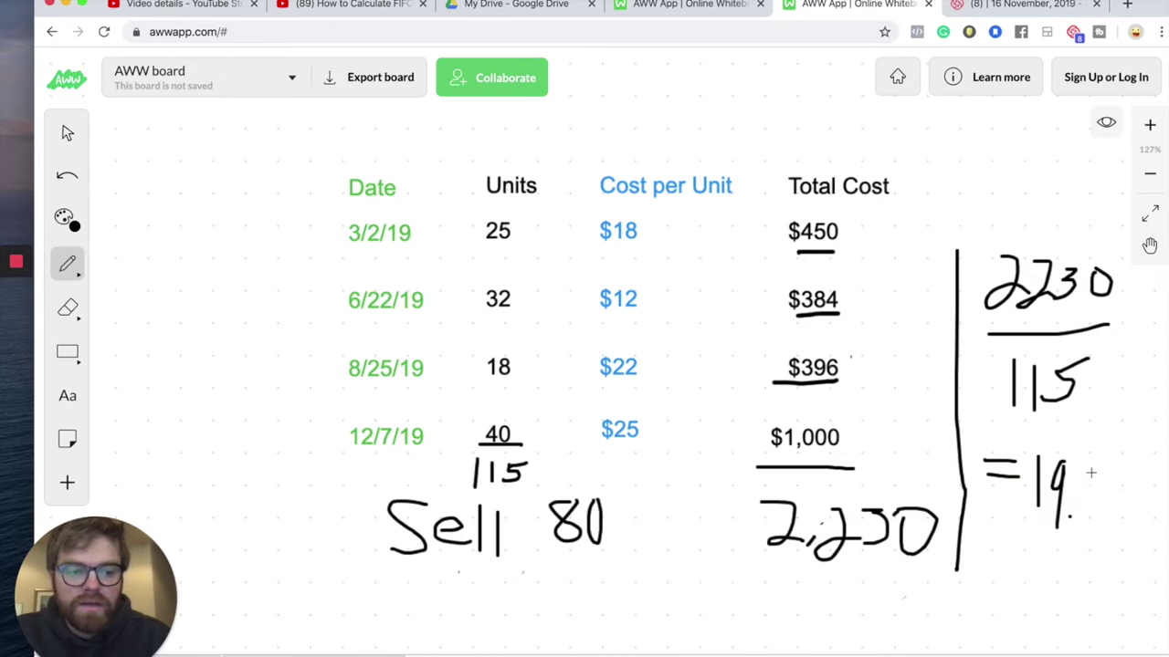
pyautogui.moveTo(1090, 471); pyautogui.dragTo(1083, 522)
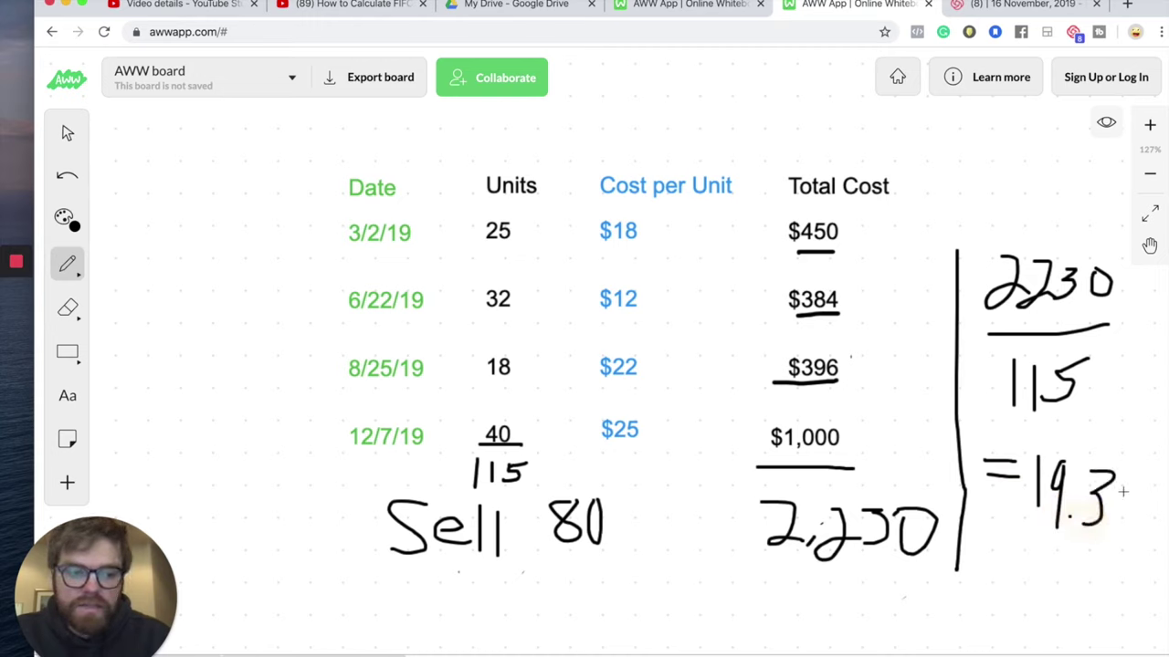
pyautogui.moveTo(1128, 484)
pyautogui.mouseDown()
pyautogui.moveTo(1140, 488)
pyautogui.moveTo(1132, 529)
pyautogui.mouseUp()
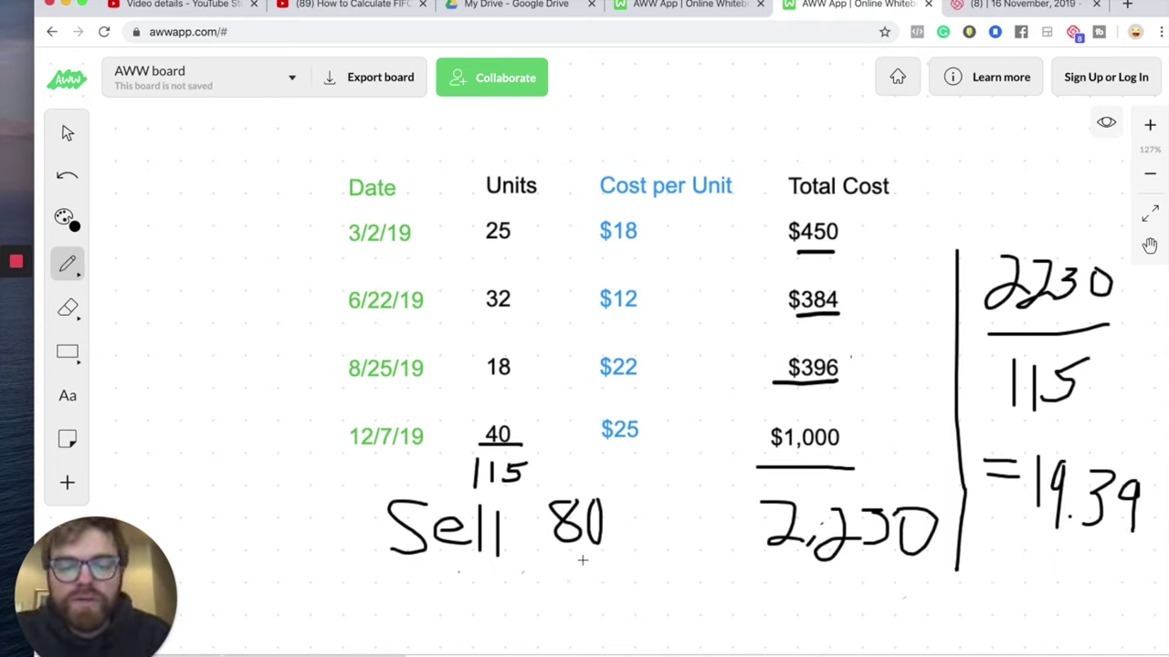
# Step: Draw a small down arrow under the 80 in "Sell 80" and handwrite "COGS 1,551" beneath that line
pyautogui.moveTo(582, 560); pyautogui.dragTo(568, 575)
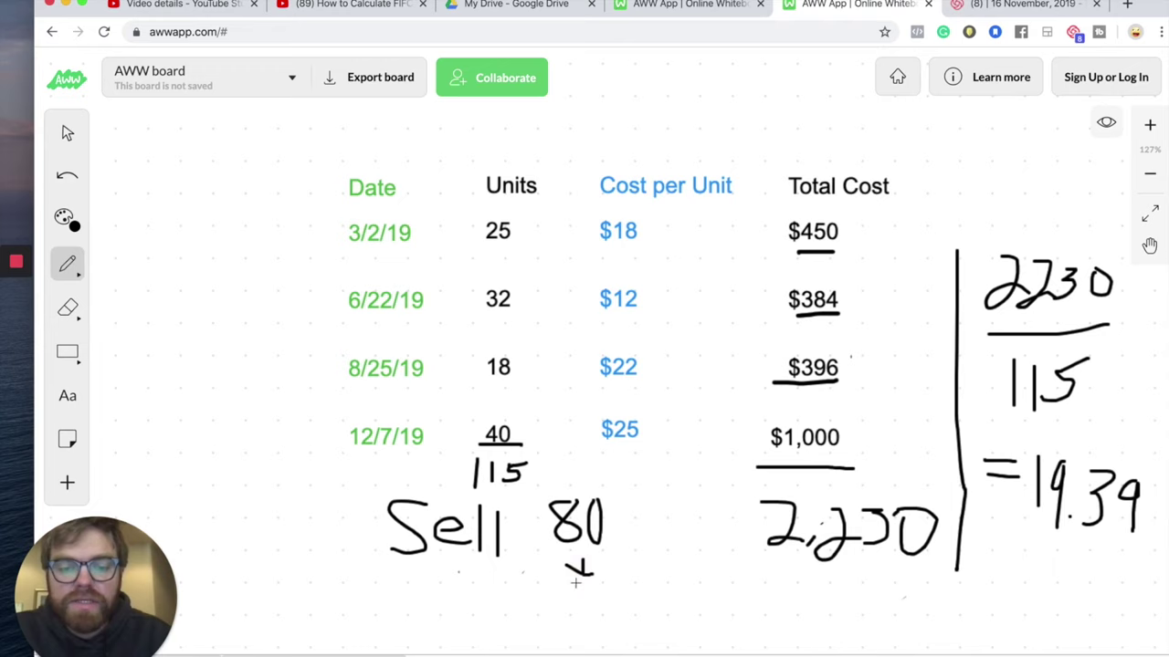
pyautogui.moveTo(399, 599)
pyautogui.mouseDown()
pyautogui.moveTo(386, 613)
pyautogui.moveTo(408, 629)
pyautogui.moveTo(440, 603)
pyautogui.moveTo(423, 601)
pyautogui.moveTo(484, 599)
pyautogui.moveTo(471, 620)
pyautogui.mouseUp()
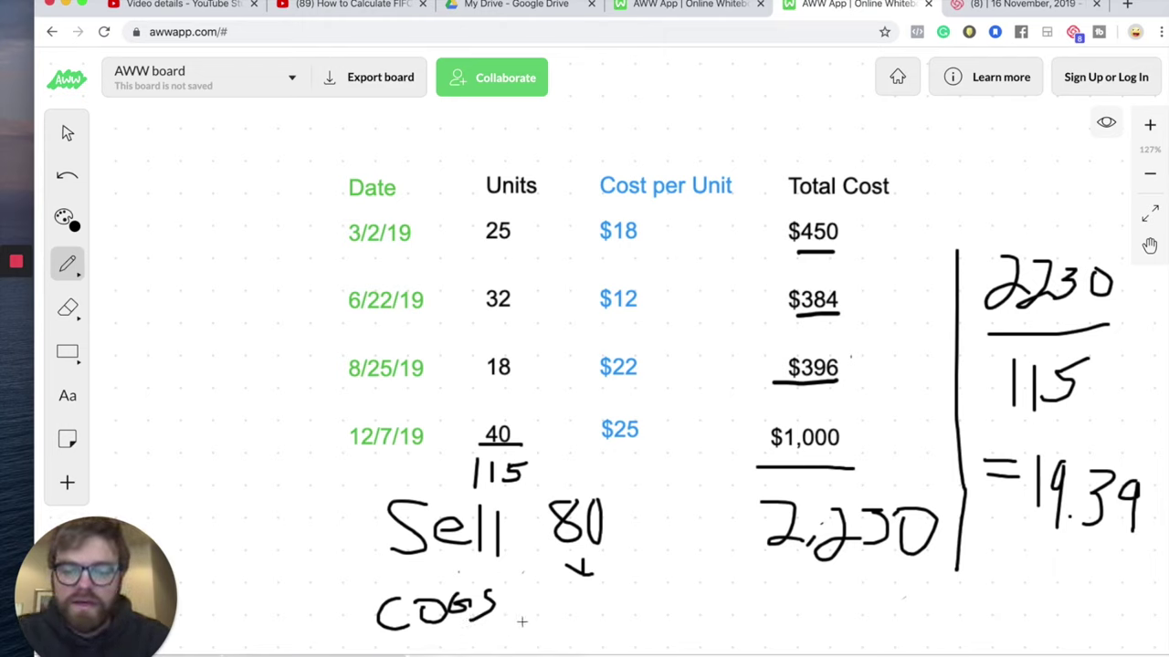
pyautogui.moveTo(545, 594)
pyautogui.mouseDown()
pyautogui.moveTo(545, 623)
pyautogui.moveTo(574, 605)
pyautogui.moveTo(550, 624)
pyautogui.mouseUp()
pyautogui.moveTo(568, 594); pyautogui.dragTo(588, 594)
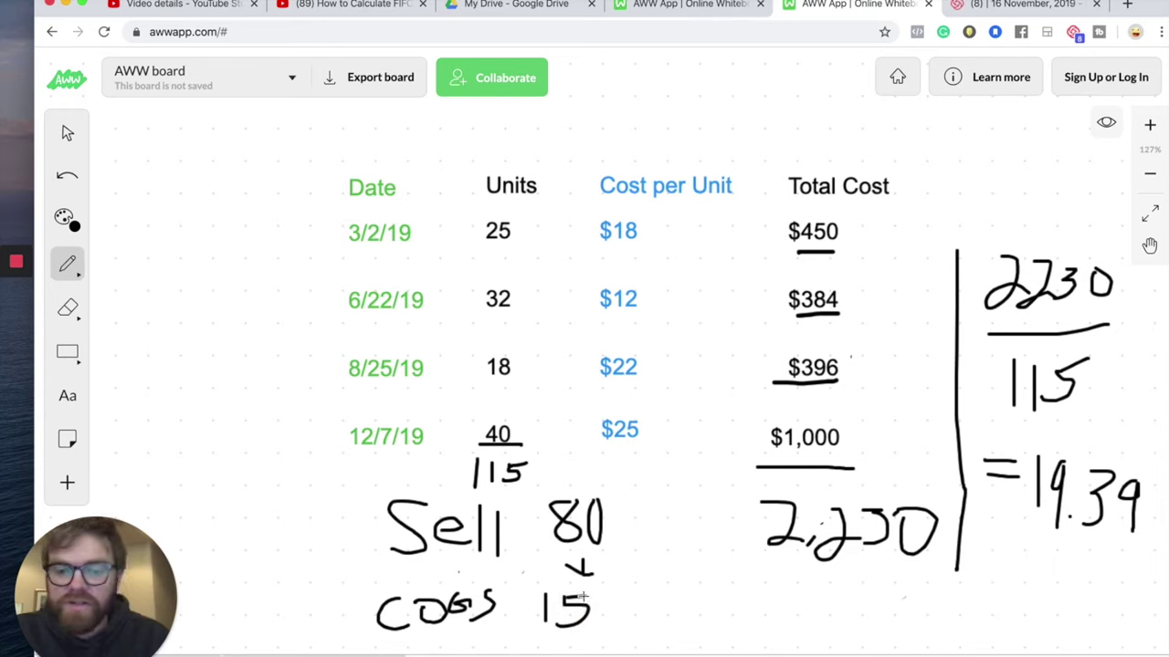
pyautogui.click(549, 629)
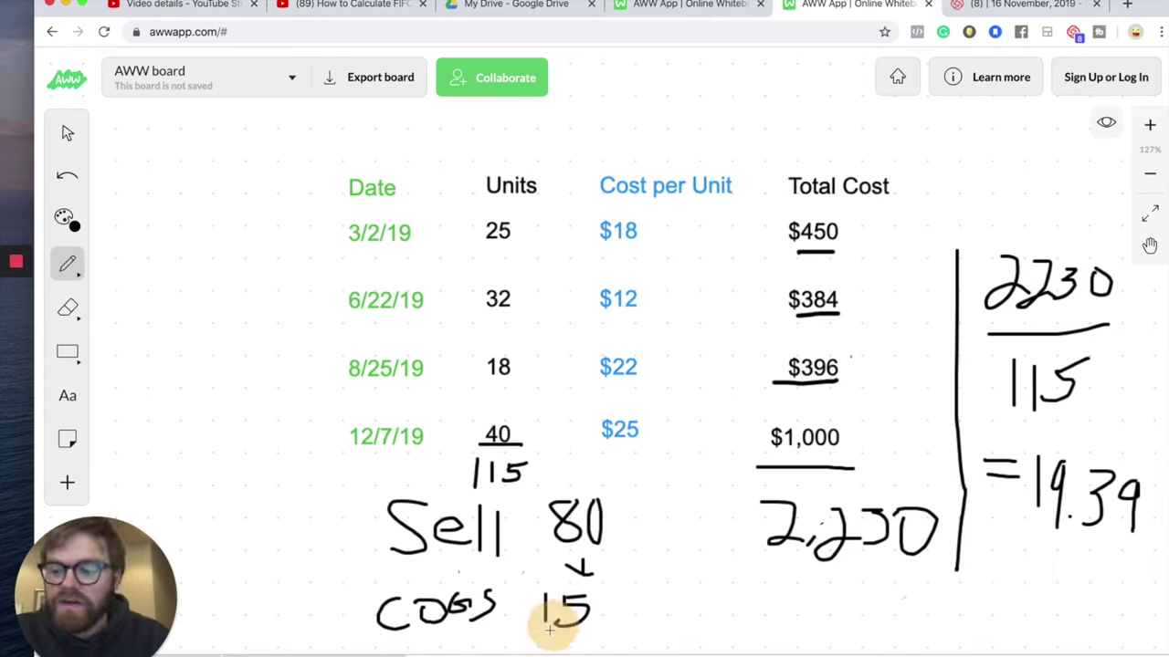
pyautogui.moveTo(550, 622); pyautogui.dragTo(548, 636)
pyautogui.moveTo(599, 599)
pyautogui.mouseDown()
pyautogui.moveTo(595, 627)
pyautogui.moveTo(611, 600)
pyautogui.moveTo(644, 624)
pyautogui.mouseUp()
pyautogui.click(621, 600)
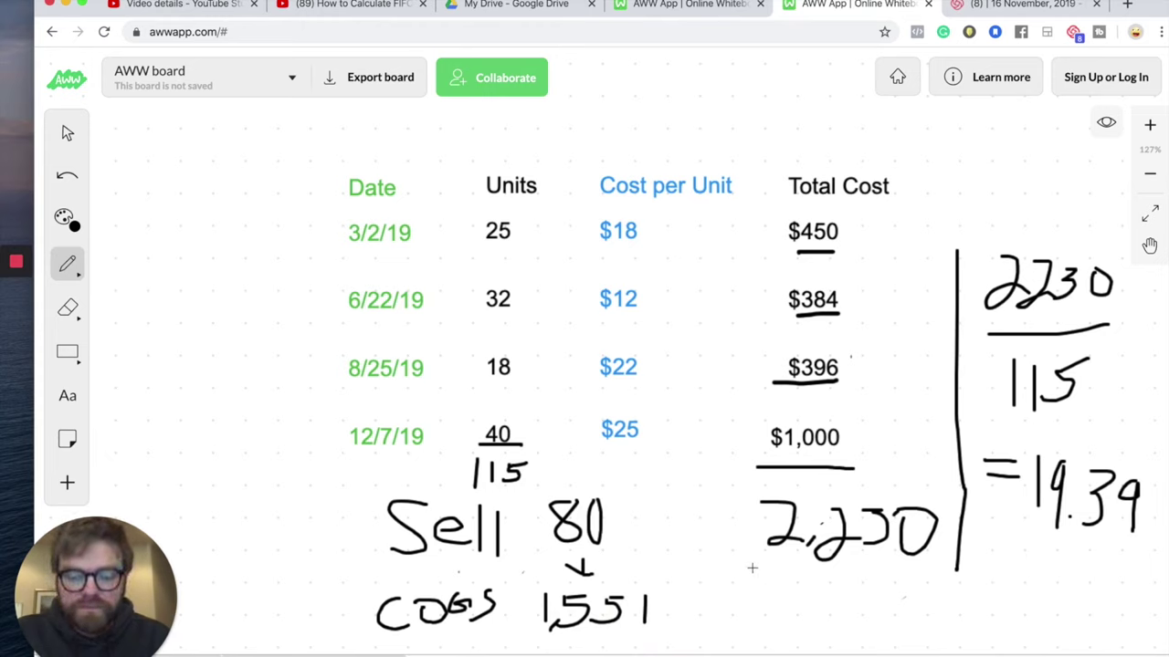
# Step: Underline the 80 and the 115 units total, and handwrite the subtraction 115 − 80 with result 35 beside the Date column
pyautogui.moveTo(553, 547); pyautogui.dragTo(620, 548)
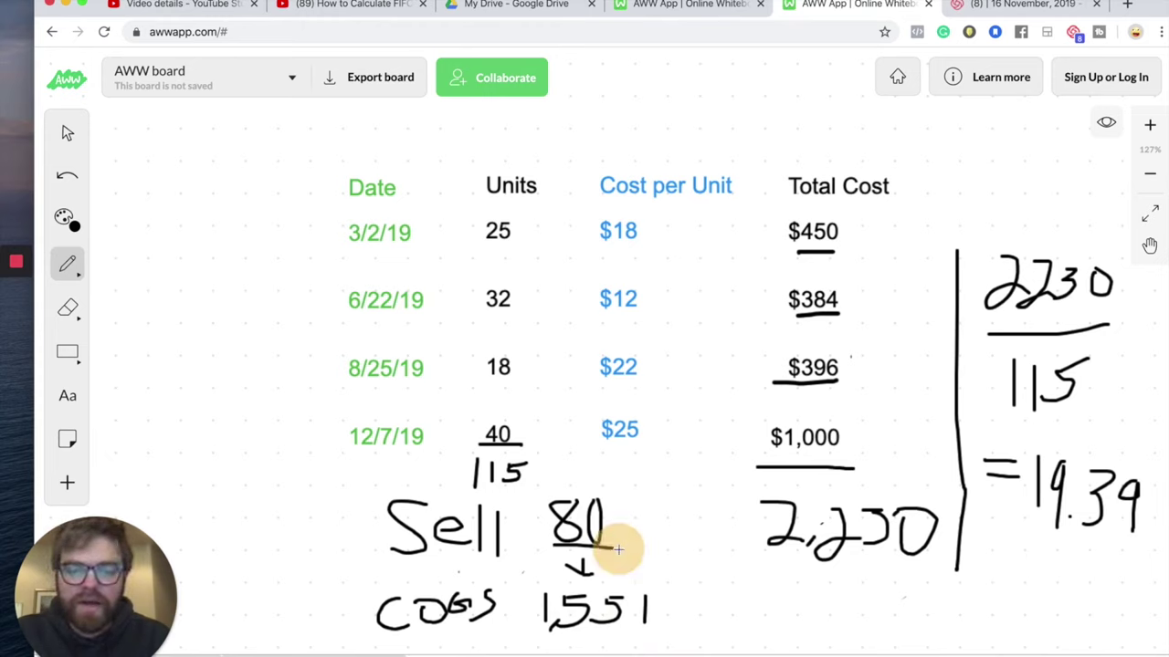
pyautogui.moveTo(473, 487); pyautogui.dragTo(531, 485)
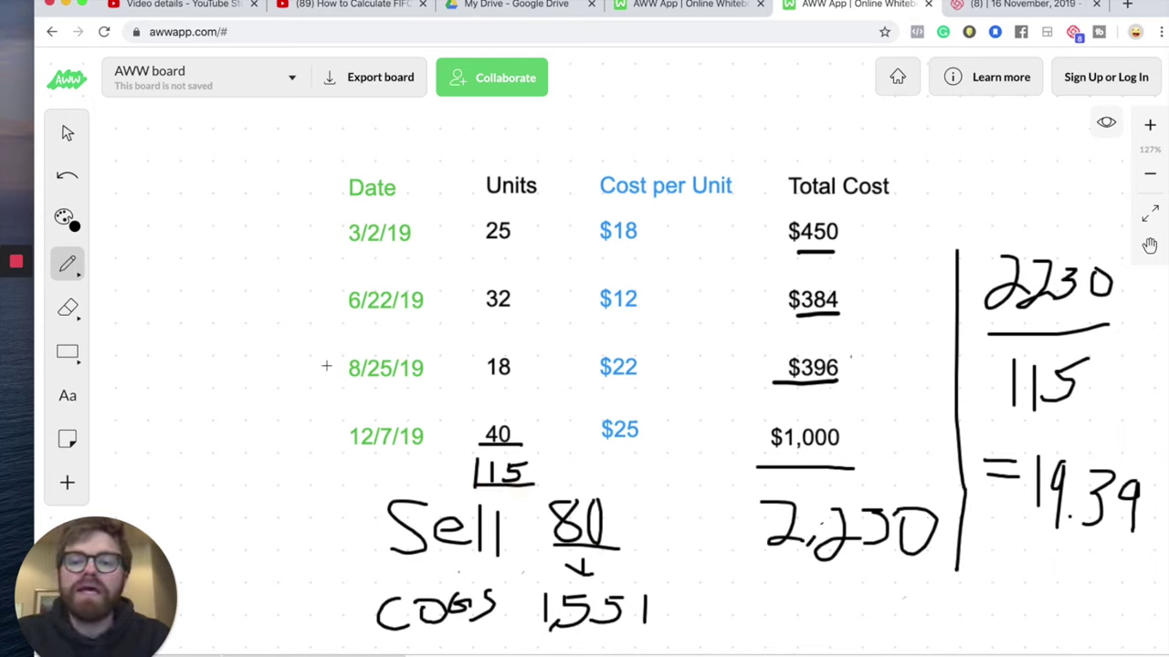
pyautogui.moveTo(193, 215)
pyautogui.mouseDown()
pyautogui.moveTo(194, 244)
pyautogui.moveTo(210, 220)
pyautogui.moveTo(212, 236)
pyautogui.moveTo(245, 215)
pyautogui.mouseUp()
pyautogui.moveTo(174, 271)
pyautogui.mouseDown()
pyautogui.moveTo(208, 271)
pyautogui.moveTo(236, 248)
pyautogui.mouseUp()
pyautogui.moveTo(170, 299); pyautogui.dragTo(253, 301)
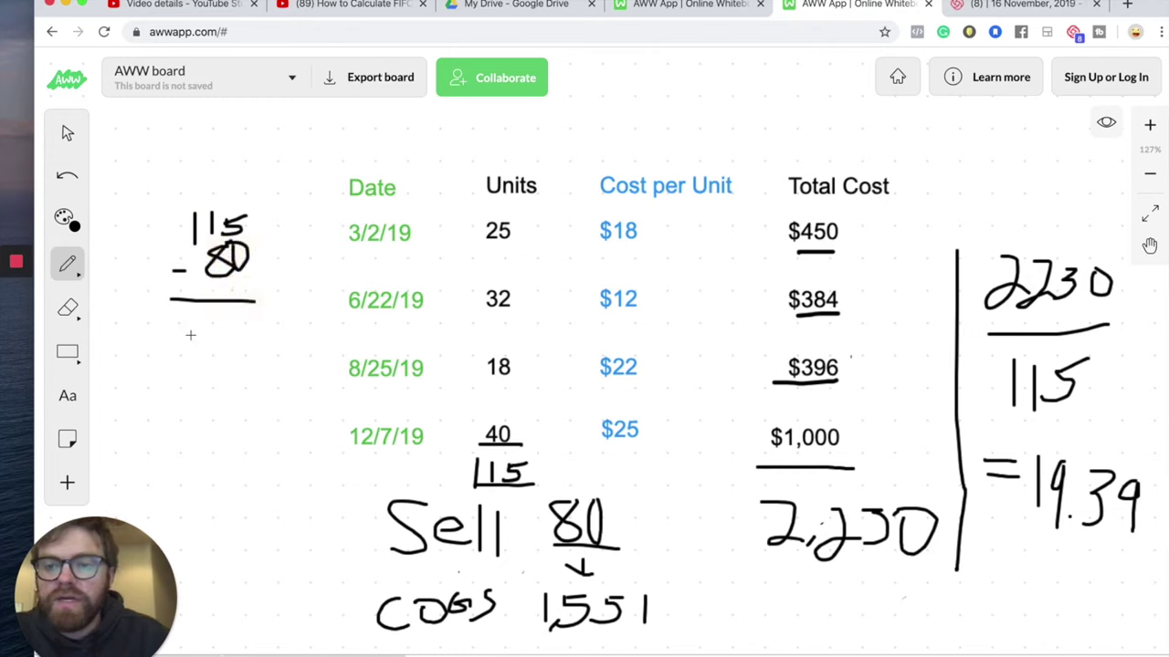
pyautogui.moveTo(184, 335)
pyautogui.mouseDown()
pyautogui.moveTo(196, 355)
pyautogui.moveTo(176, 372)
pyautogui.moveTo(219, 348)
pyautogui.moveTo(209, 372)
pyautogui.moveTo(219, 337)
pyautogui.mouseUp()
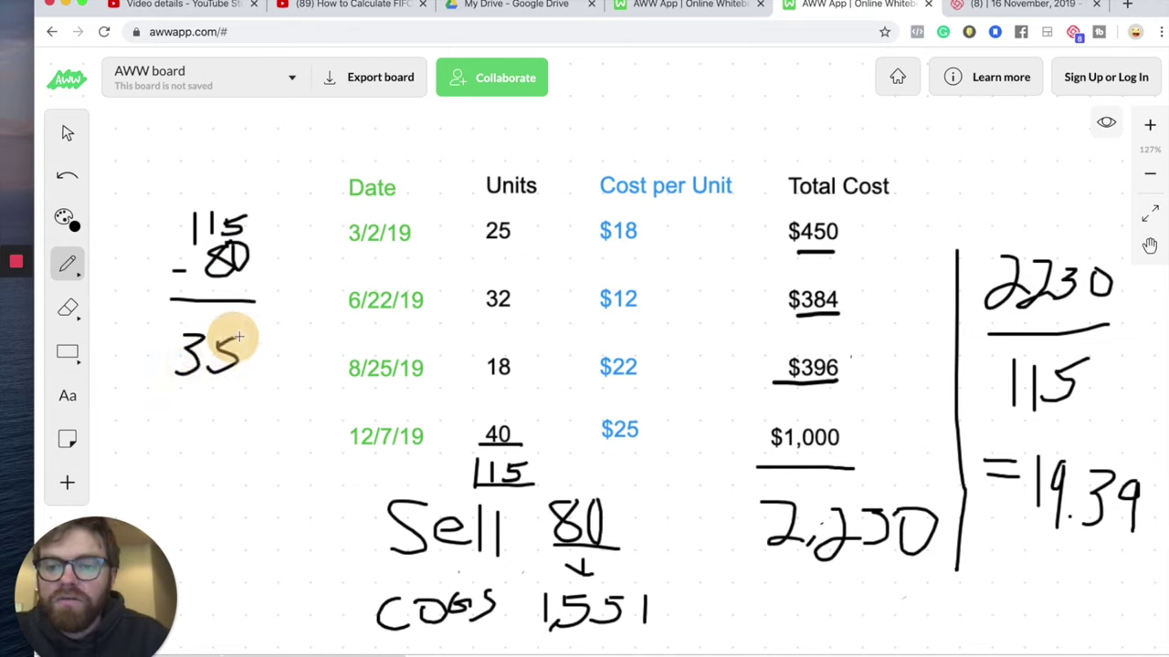
# Step: Handwrite "× 19.39" below the 35, rule a line under it, and write the product $679
pyautogui.moveTo(176, 396)
pyautogui.mouseDown()
pyautogui.moveTo(154, 422)
pyautogui.moveTo(188, 429)
pyautogui.moveTo(213, 409)
pyautogui.moveTo(215, 429)
pyautogui.moveTo(252, 396)
pyautogui.moveTo(231, 431)
pyautogui.moveTo(266, 408)
pyautogui.moveTo(278, 435)
pyautogui.mouseUp()
pyautogui.click(223, 426)
pyautogui.moveTo(154, 447); pyautogui.dragTo(292, 452)
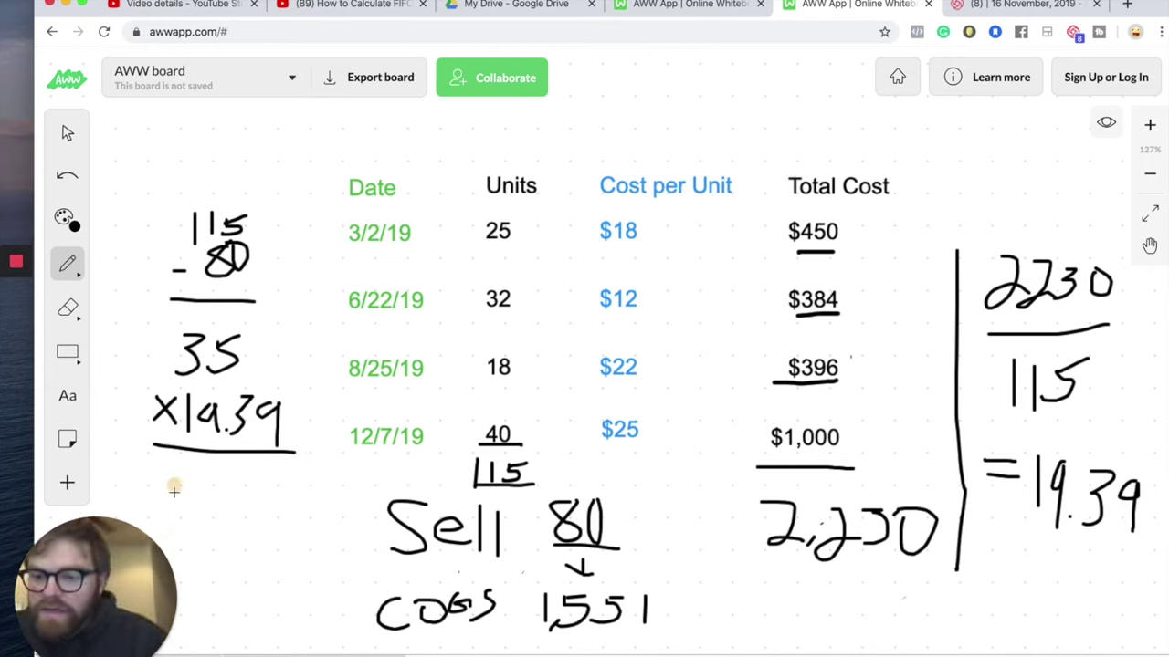
pyautogui.moveTo(174, 490)
pyautogui.mouseDown()
pyautogui.moveTo(183, 514)
pyautogui.moveTo(221, 488)
pyautogui.moveTo(226, 508)
pyautogui.moveTo(212, 525)
pyautogui.mouseUp()
pyautogui.moveTo(264, 490); pyautogui.dragTo(269, 540)
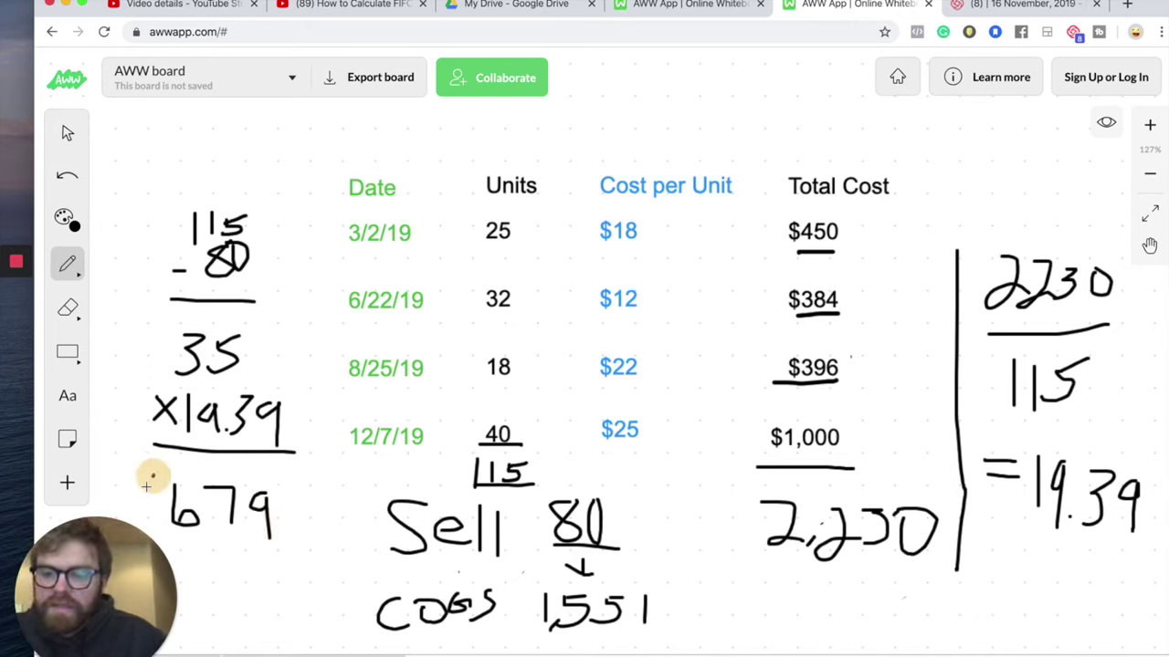
pyautogui.moveTo(146, 486)
pyautogui.mouseDown()
pyautogui.moveTo(145, 500)
pyautogui.moveTo(147, 481)
pyautogui.mouseUp()
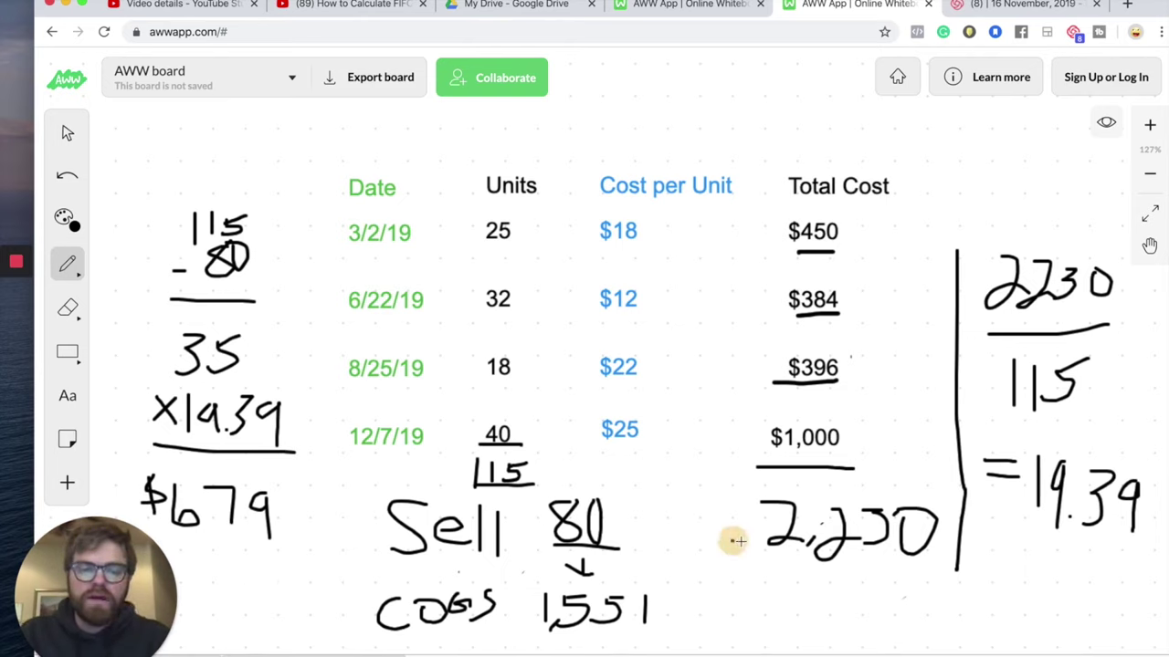
# Step: Mark the key figures with dashes beside 2,230 and 115, an arrow under 19.39, a dot under COGS and a scribble beside 35
pyautogui.moveTo(731, 540); pyautogui.dragTo(753, 540)
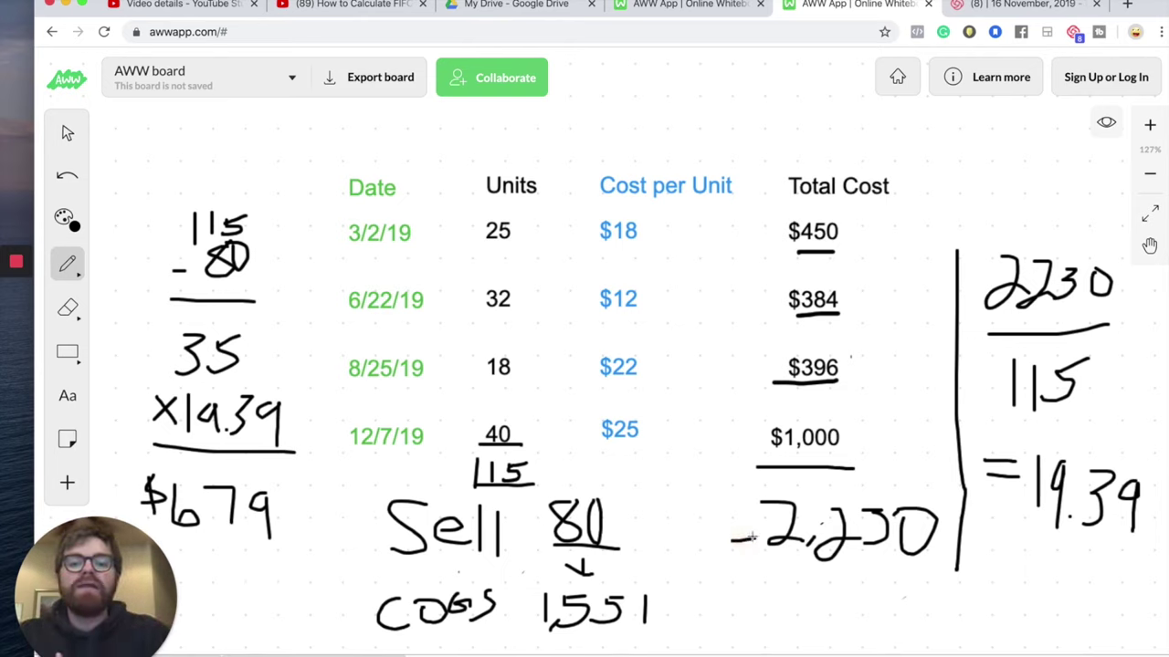
pyautogui.moveTo(544, 465); pyautogui.dragTo(564, 466)
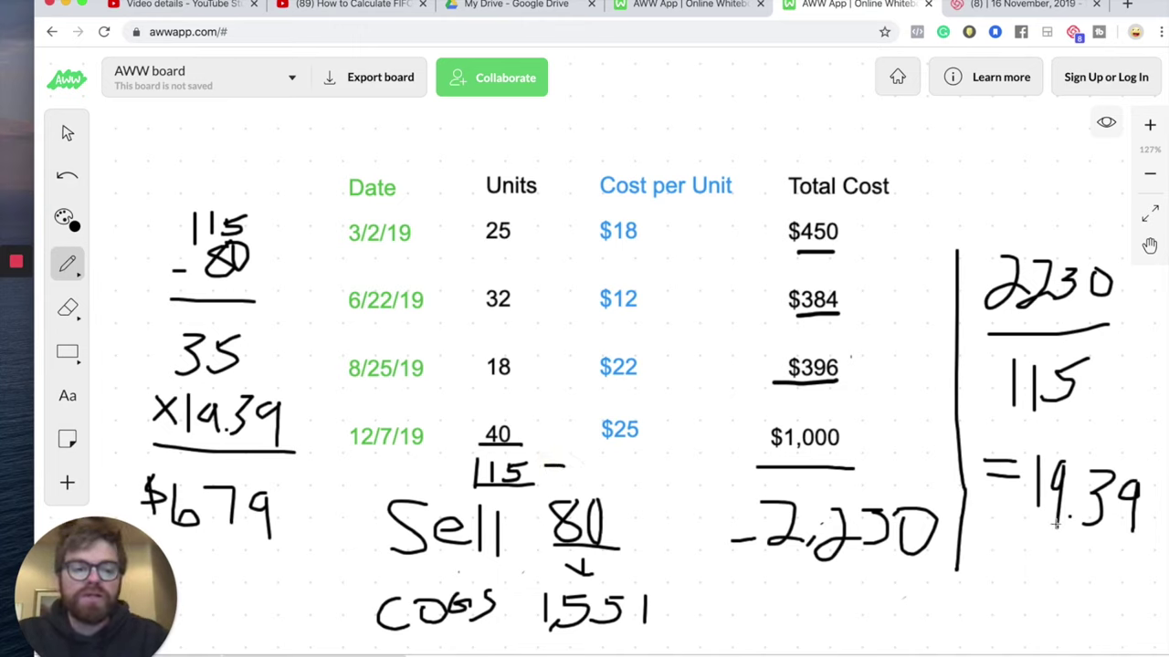
pyautogui.moveTo(992, 549)
pyautogui.mouseDown()
pyautogui.moveTo(1025, 539)
pyautogui.moveTo(1016, 559)
pyautogui.moveTo(1037, 545)
pyautogui.mouseUp()
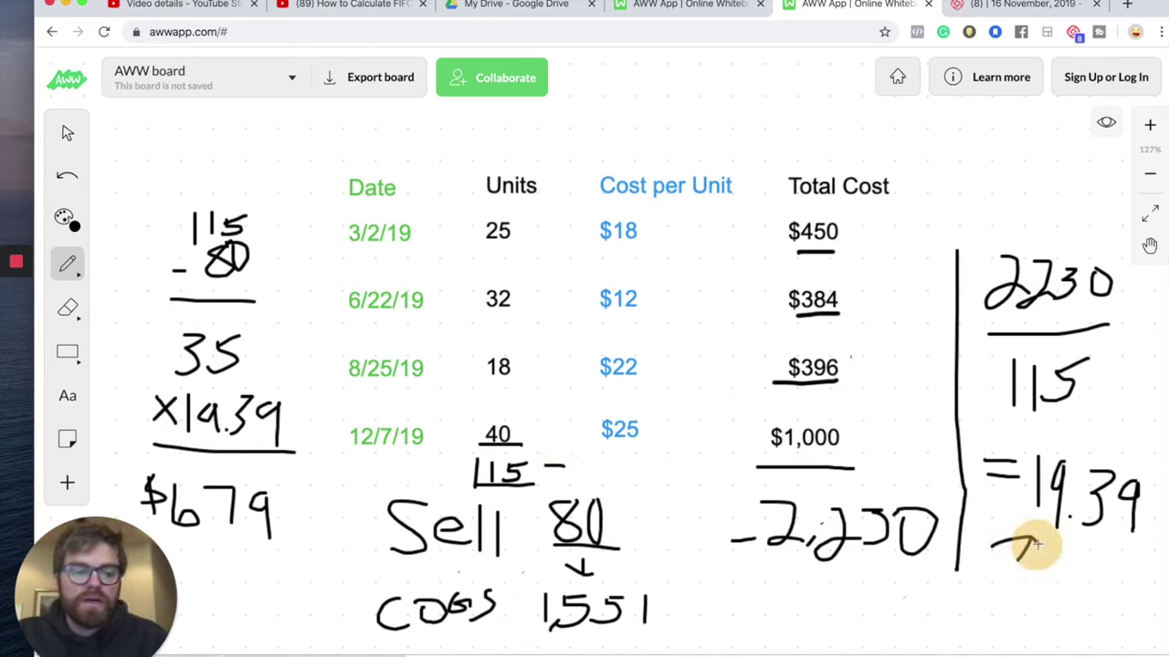
pyautogui.click(483, 635)
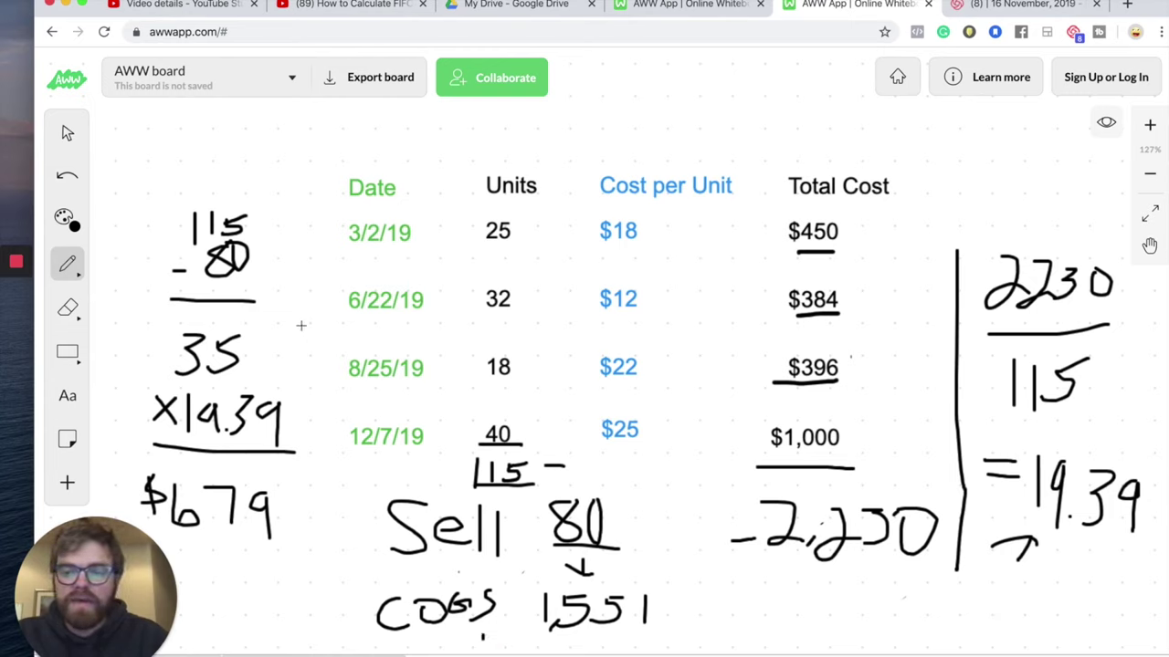
pyautogui.moveTo(300, 325)
pyautogui.mouseDown()
pyautogui.moveTo(293, 332)
pyautogui.moveTo(292, 315)
pyautogui.moveTo(297, 339)
pyautogui.moveTo(282, 334)
pyautogui.moveTo(298, 349)
pyautogui.moveTo(277, 326)
pyautogui.moveTo(288, 337)
pyautogui.mouseUp()
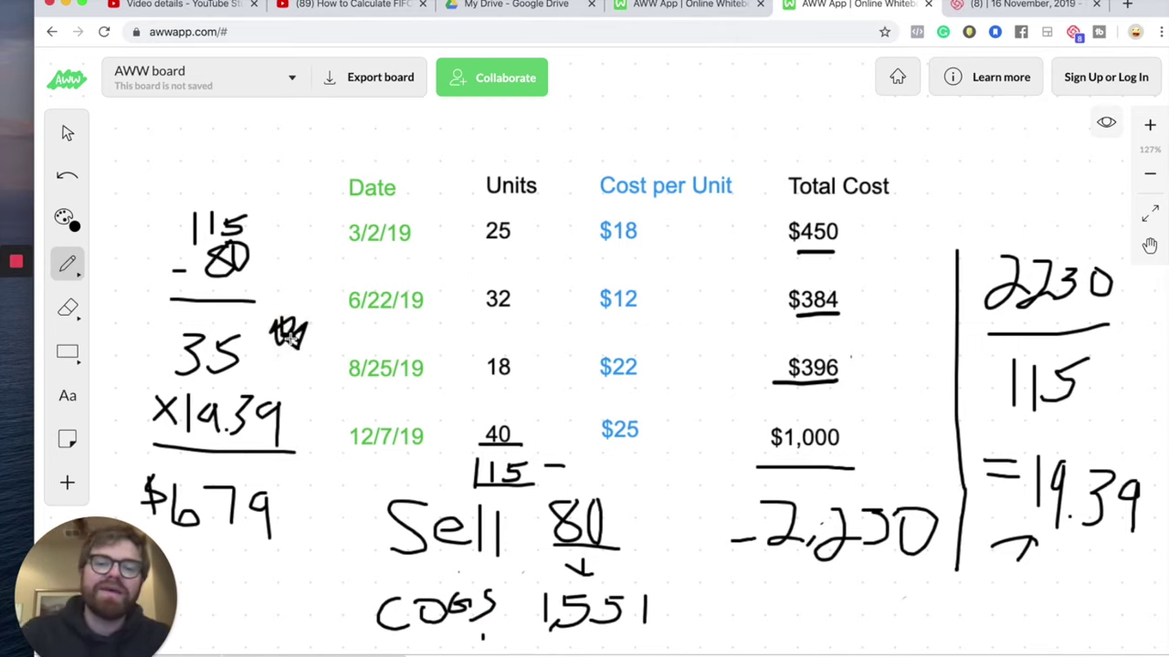